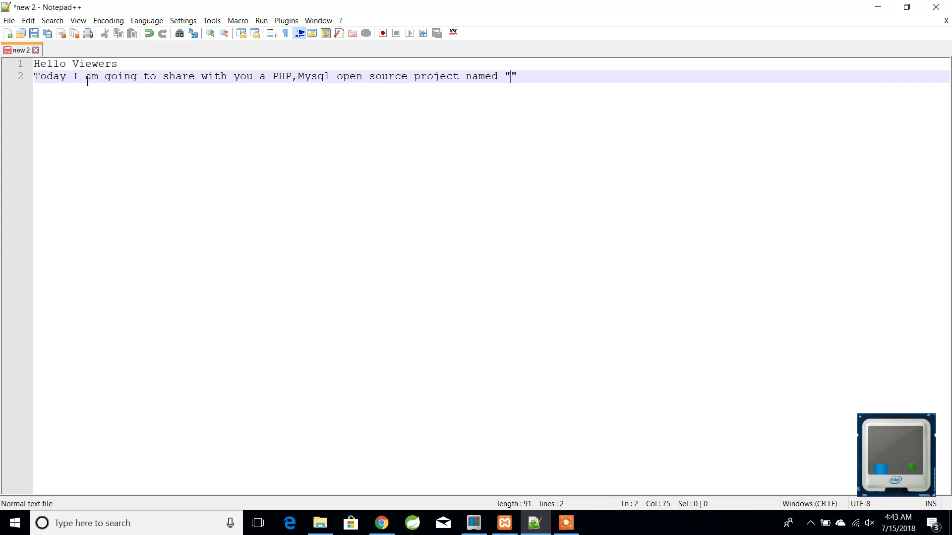
- Finish the 'Library management system' intro, add 'Follow the full video for better understanding' and 'lets start', then minimize Notepad++
{"action": "type", "text": "brary"}
{"action": "type", "text": " managemen"}
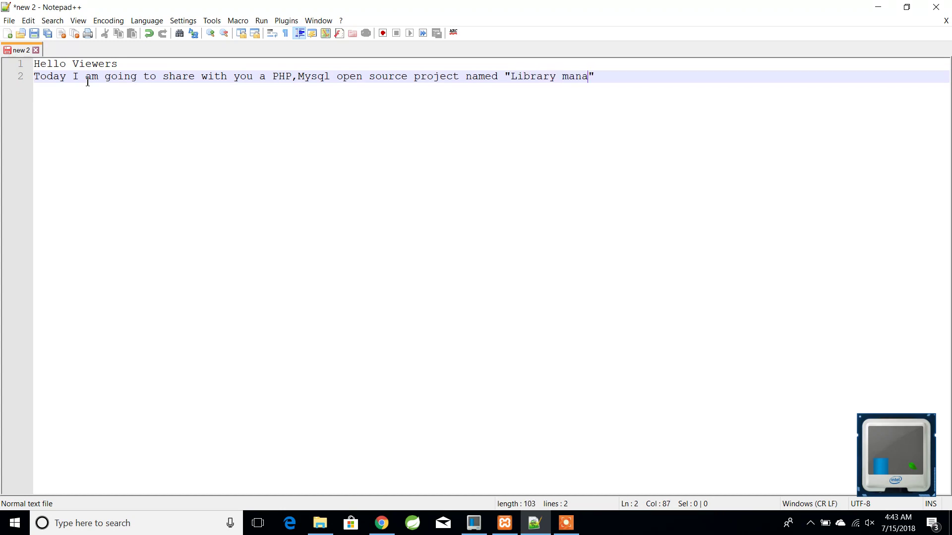
{"action": "type", "text": "t system"}
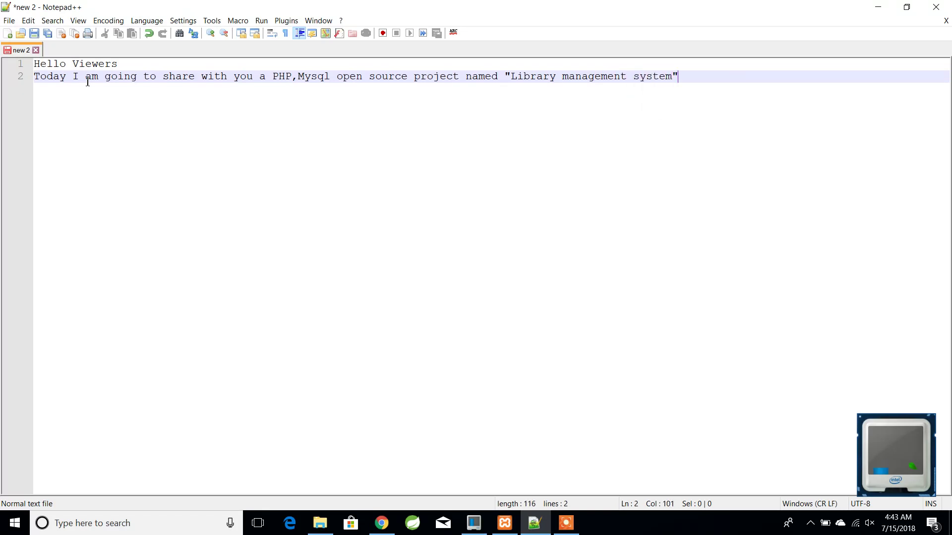
{"action": "key", "text": "Return"}
{"action": "key", "text": "Return"}
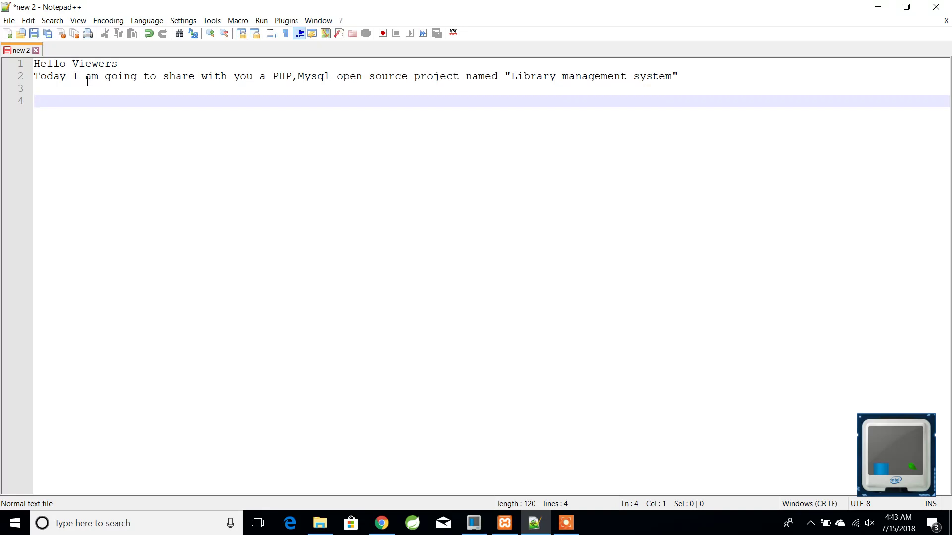
{"action": "type", "text": "Follow the full vid"}
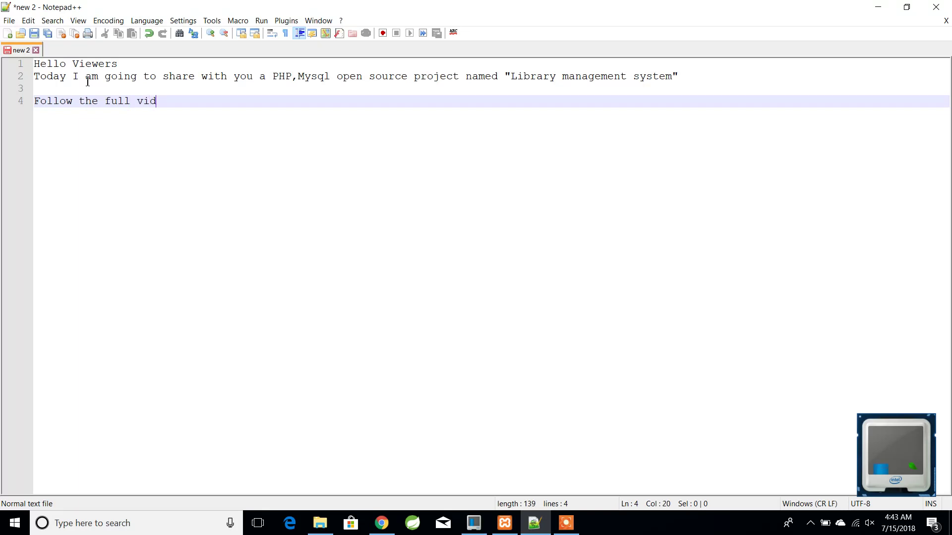
{"action": "type", "text": "eo for better understandi"}
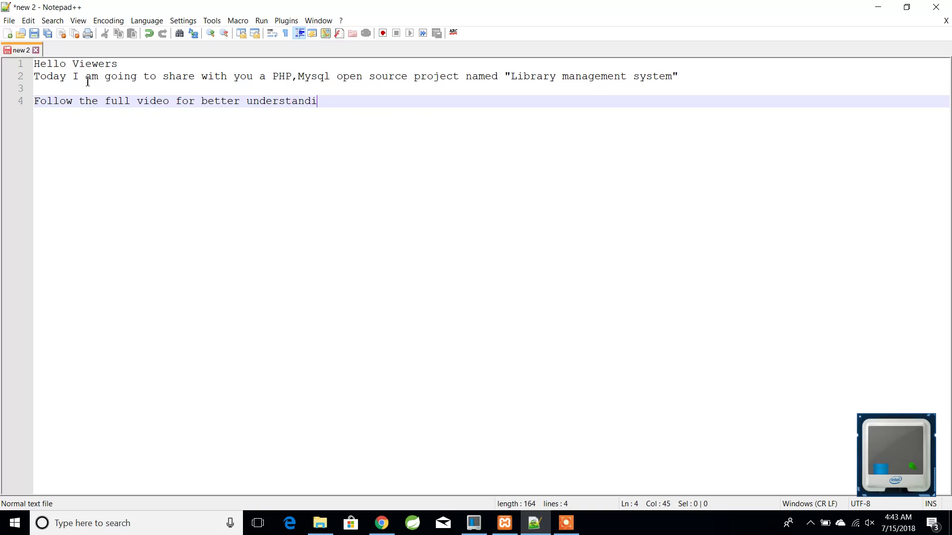
{"action": "key", "text": "Return"}
{"action": "key", "text": "Return"}
{"action": "type", "text": "lets start"}
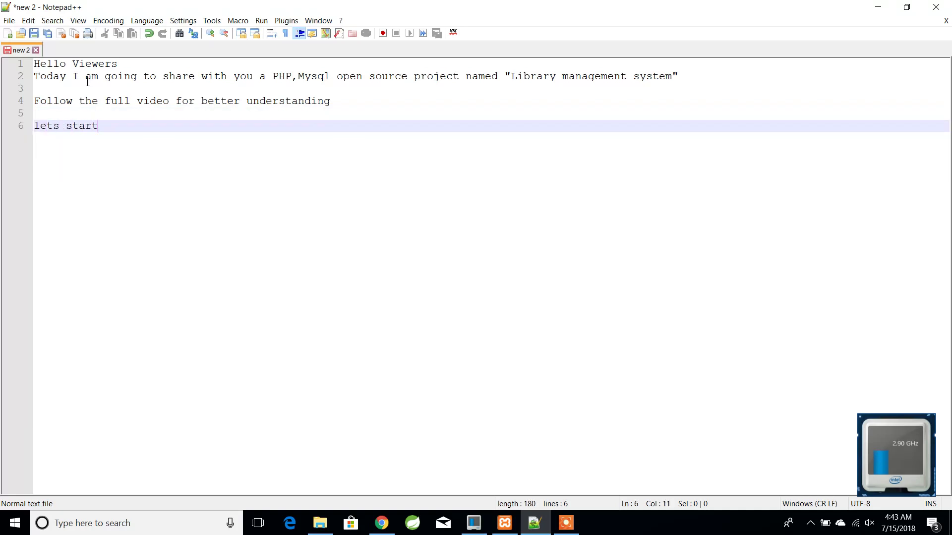
{"action": "left_click", "coordinate": [884, 7]}
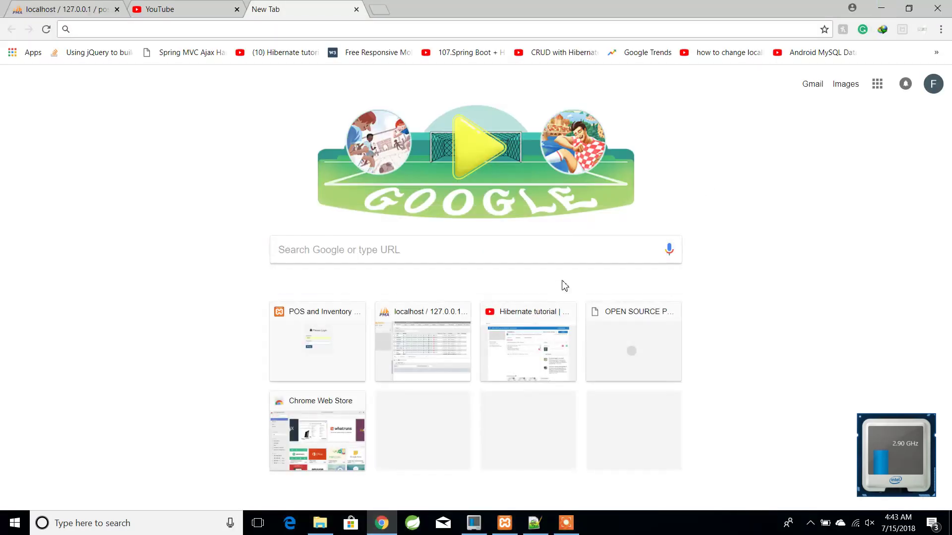
- Extract librarysystem.zip in the Make Video folder and browse the LibrarySystem folder and its database here subfolder
{"action": "left_click", "coordinate": [320, 523]}
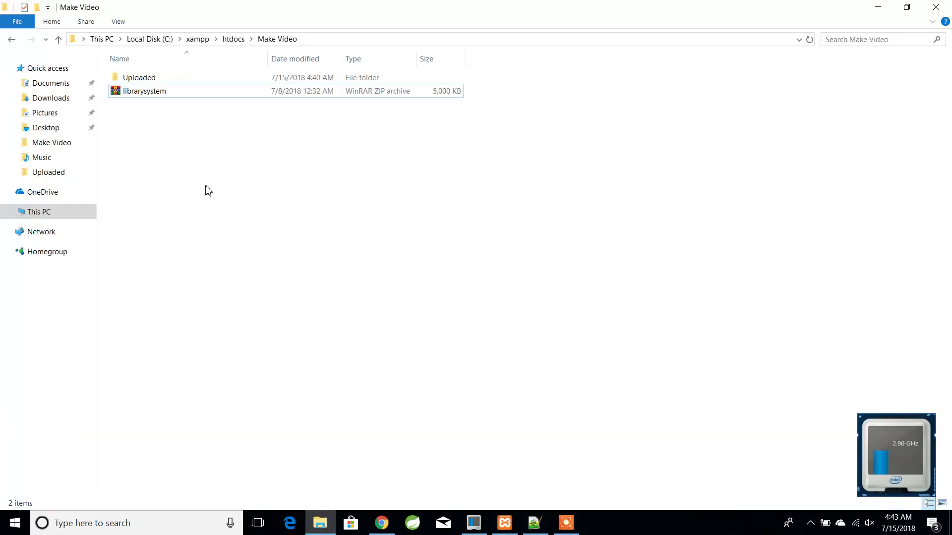
{"action": "left_click", "coordinate": [144, 98]}
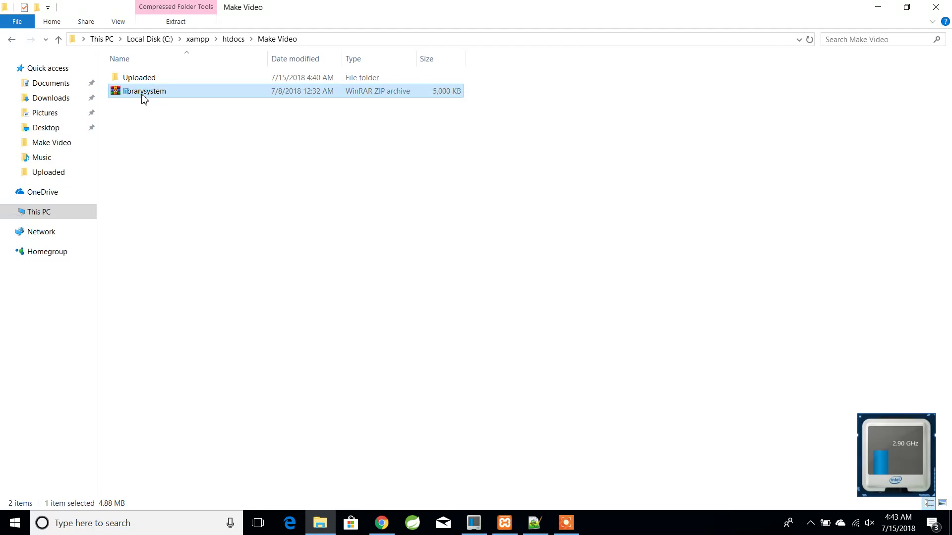
{"action": "right_click", "coordinate": [143, 98]}
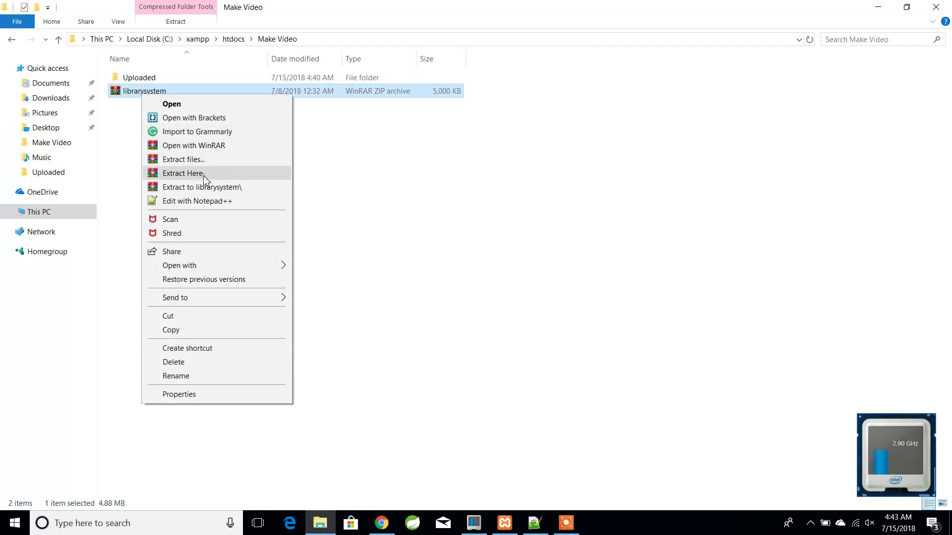
{"action": "left_click", "coordinate": [203, 176]}
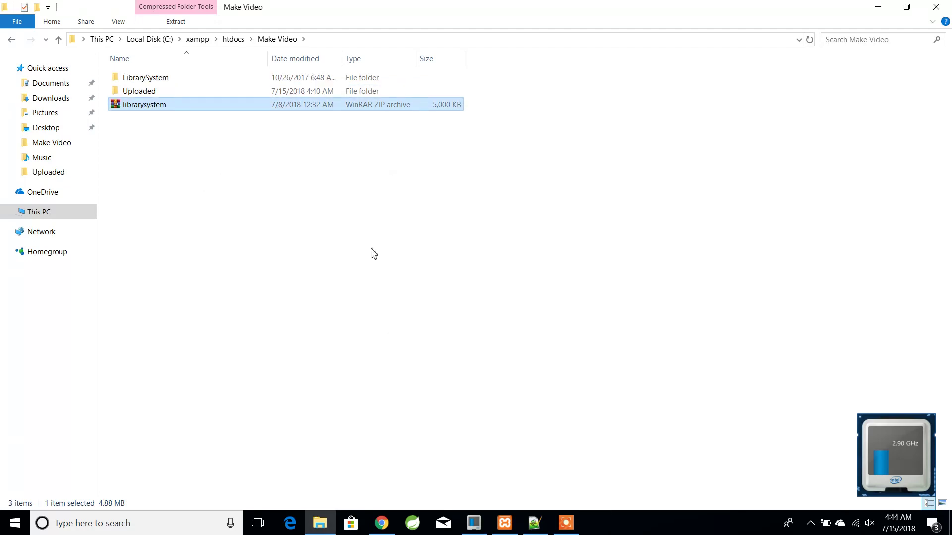
{"action": "mouse_move", "coordinate": [381, 523]}
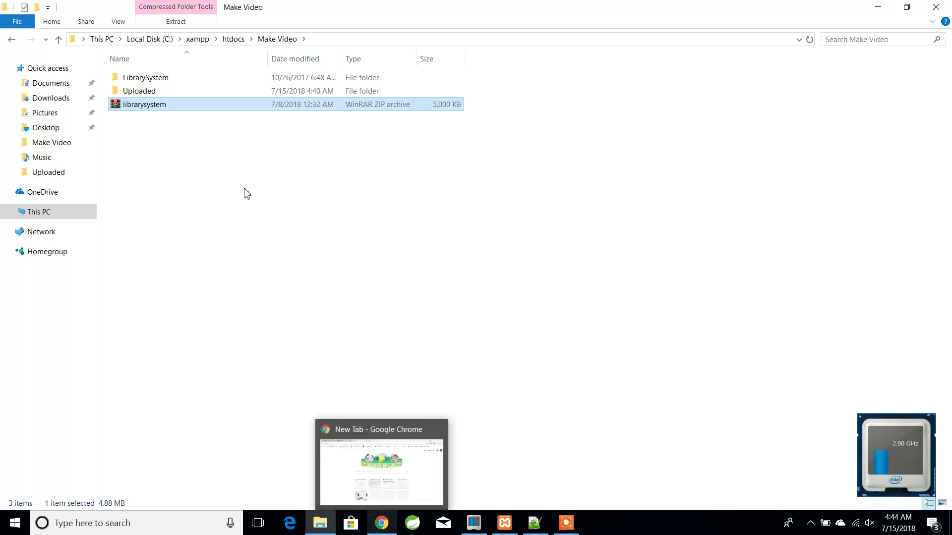
{"action": "double_click", "coordinate": [151, 78]}
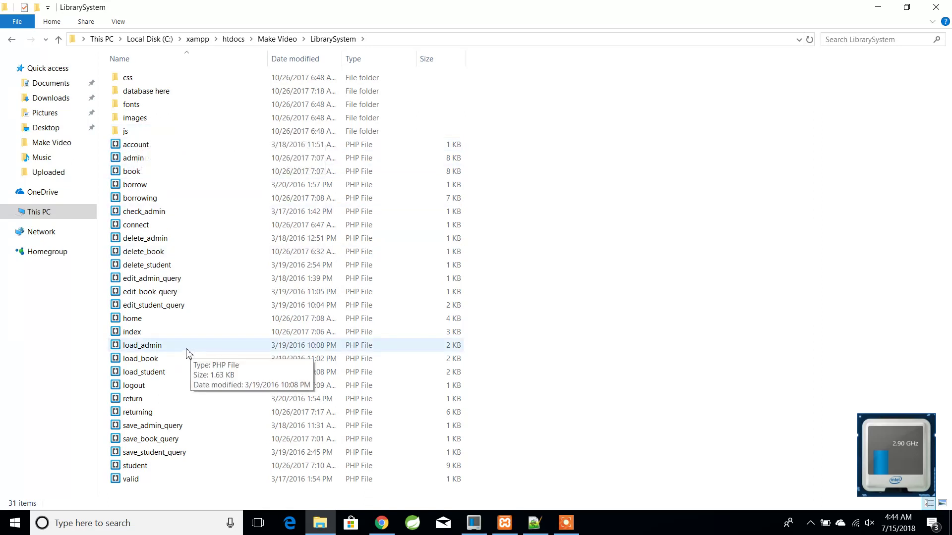
{"action": "double_click", "coordinate": [158, 94]}
{"action": "left_click", "coordinate": [58, 40]}
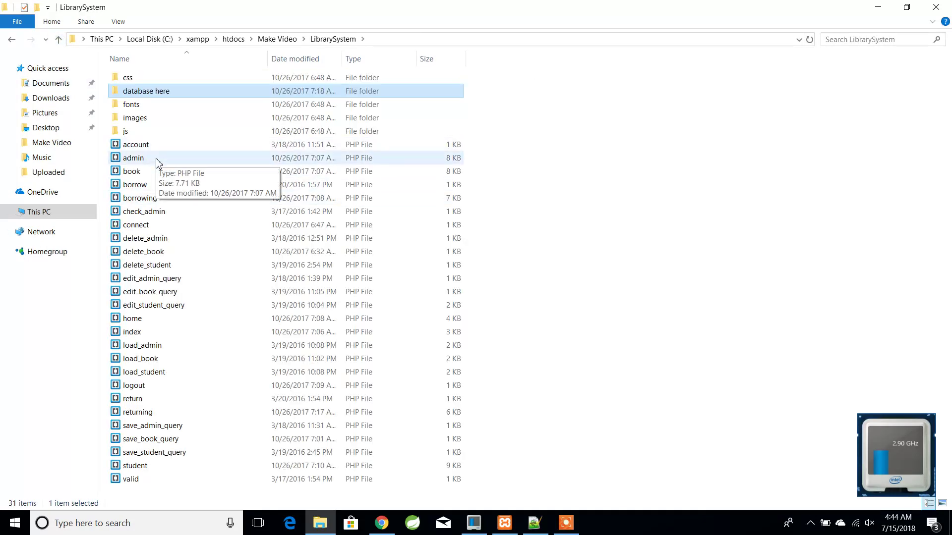
- Open connect.php in Notepad++ and select the database name db_ls before returning to Chrome
{"action": "right_click", "coordinate": [154, 226]}
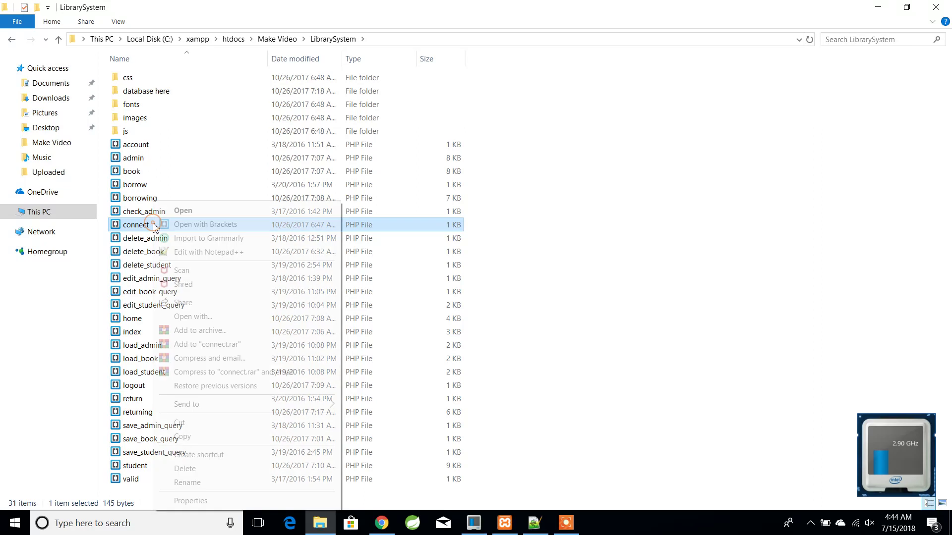
{"action": "left_click", "coordinate": [201, 253]}
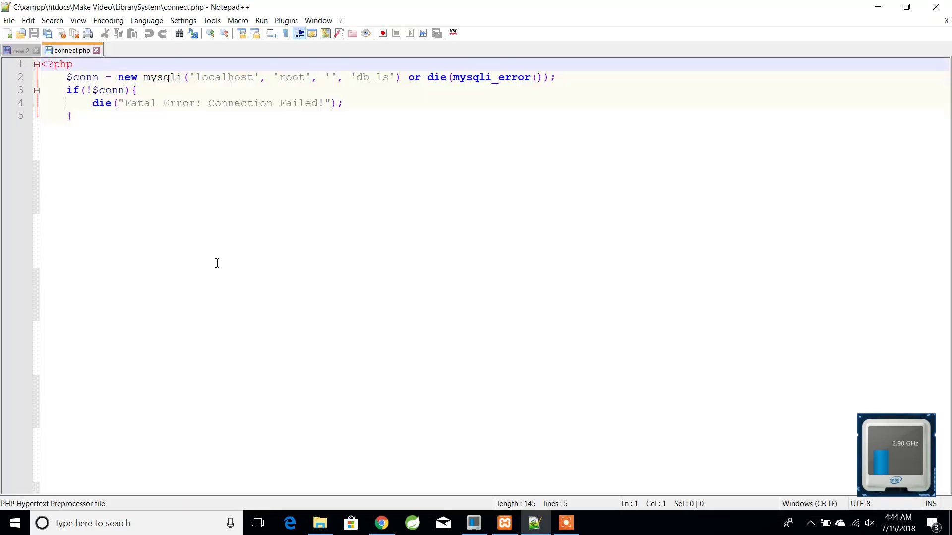
{"action": "double_click", "coordinate": [382, 81]}
{"action": "key", "text": "ctrl+c"}
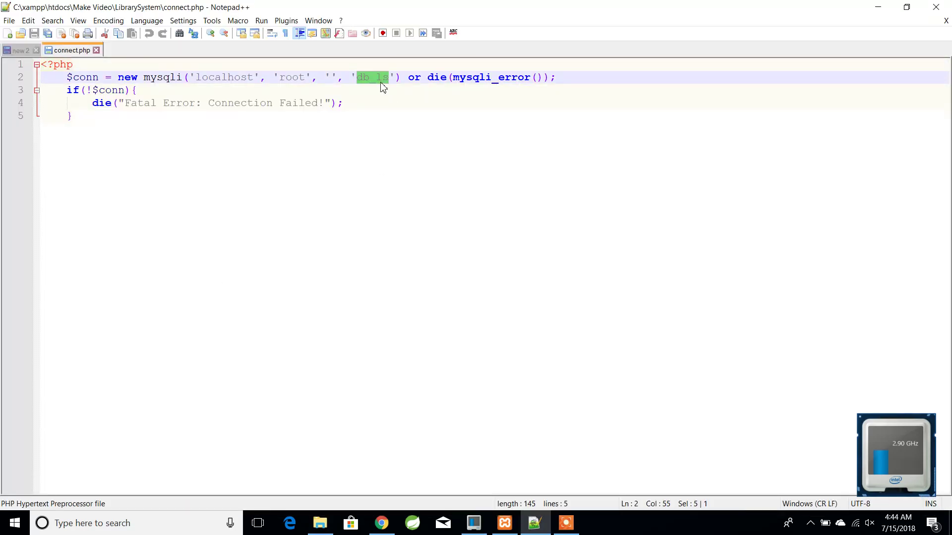
{"action": "left_click", "coordinate": [382, 522]}
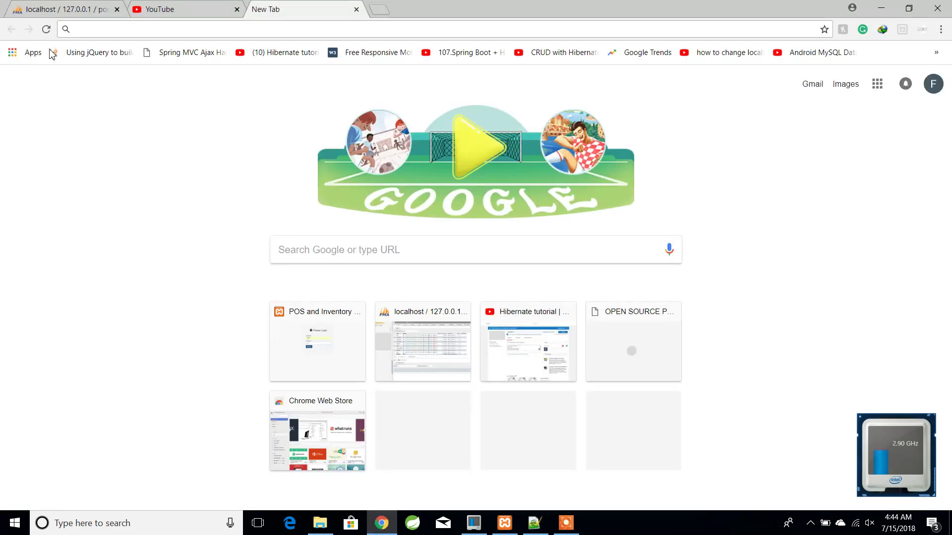
- Try creating database db_ls in phpMyAdmin, getting error #1007, then filter the database list for db_ls
{"action": "left_click", "coordinate": [48, 7]}
{"action": "left_click_drag", "start_coordinate": [234, 373], "coordinate": [243, 225]}
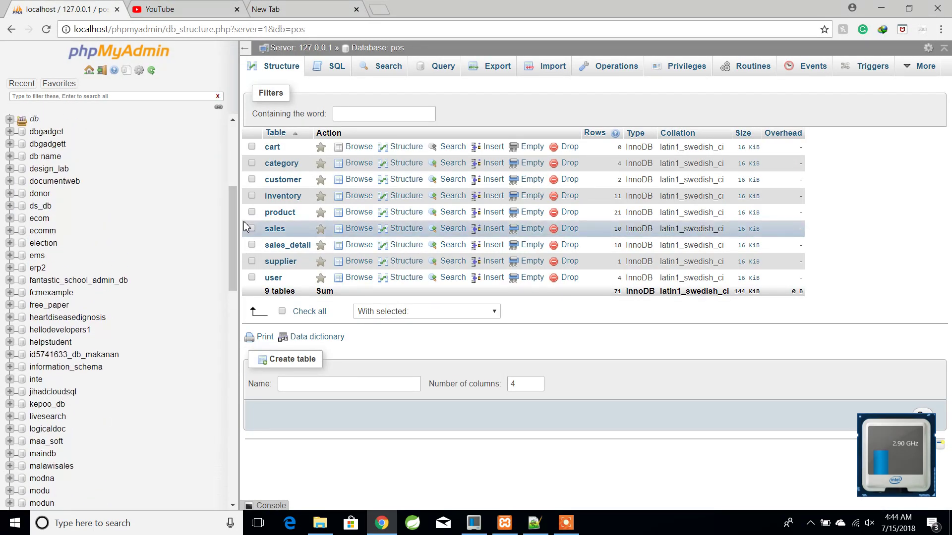
{"action": "left_click_drag", "start_coordinate": [236, 230], "coordinate": [236, 218]}
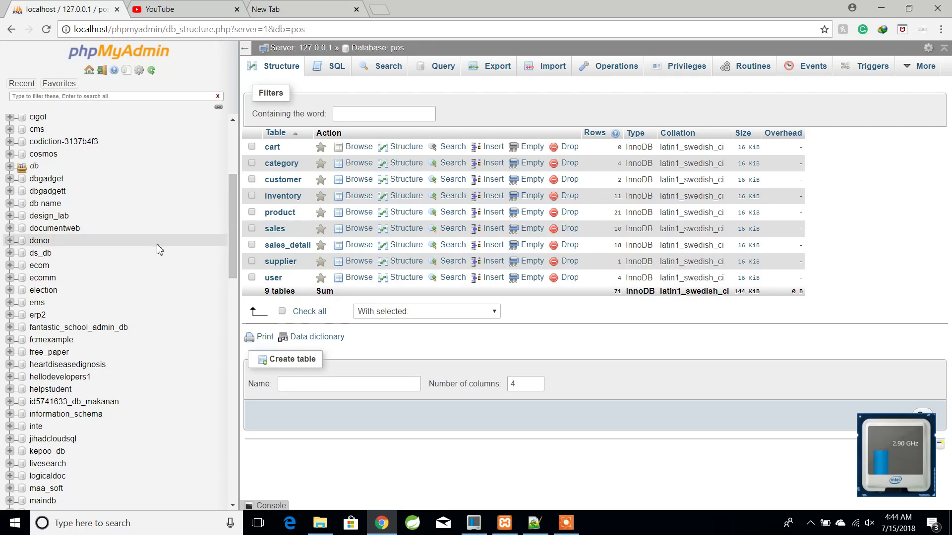
{"action": "scroll", "coordinate": [132, 193], "scroll_direction": "up", "scroll_amount": 4}
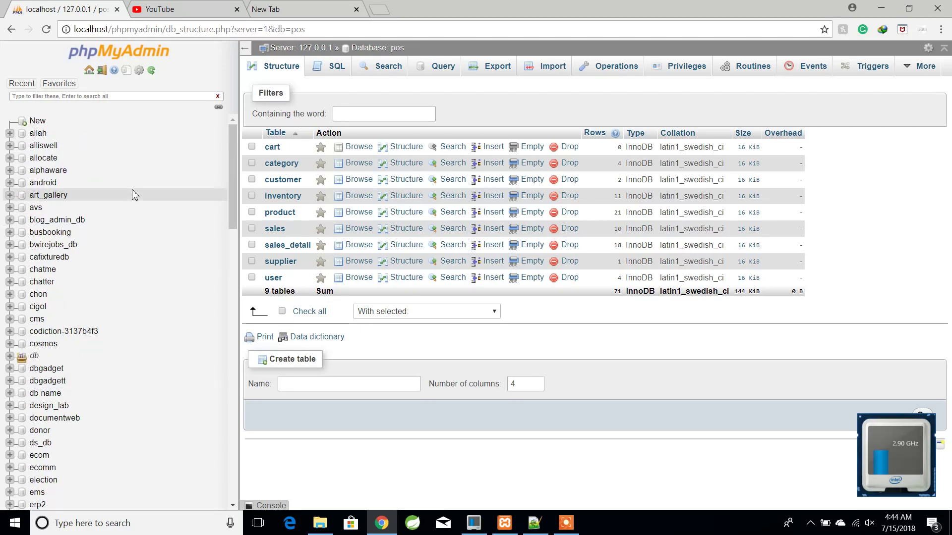
{"action": "left_click", "coordinate": [46, 122]}
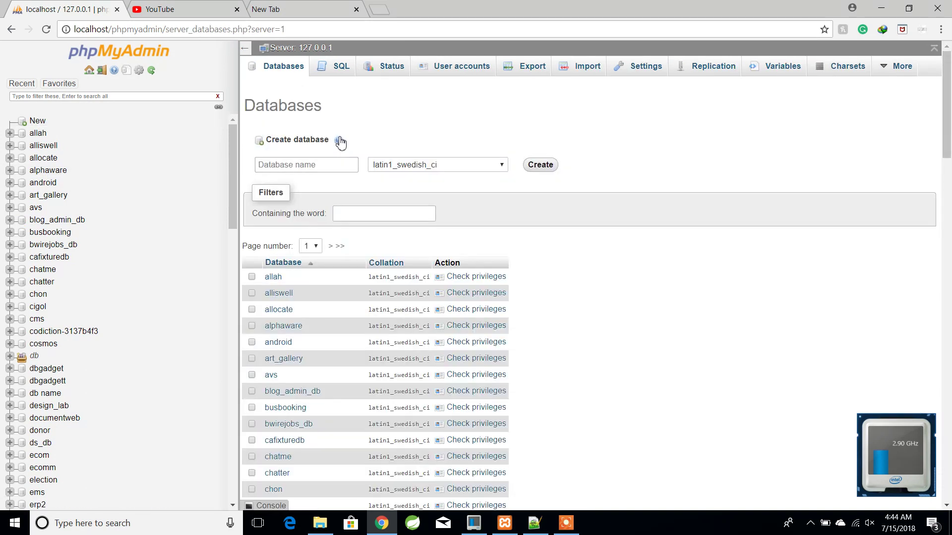
{"action": "left_click", "coordinate": [316, 168]}
{"action": "type", "text": "db_ls"}
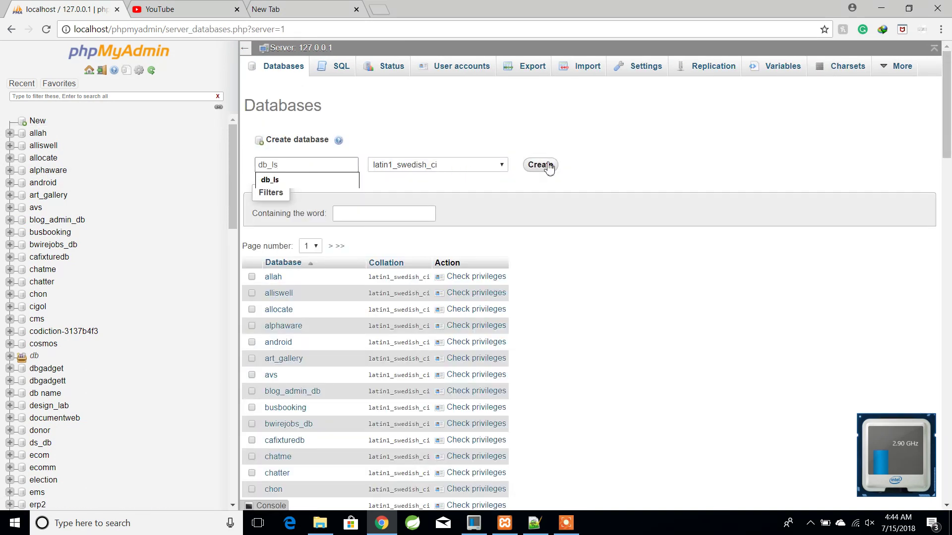
{"action": "left_click", "coordinate": [548, 166]}
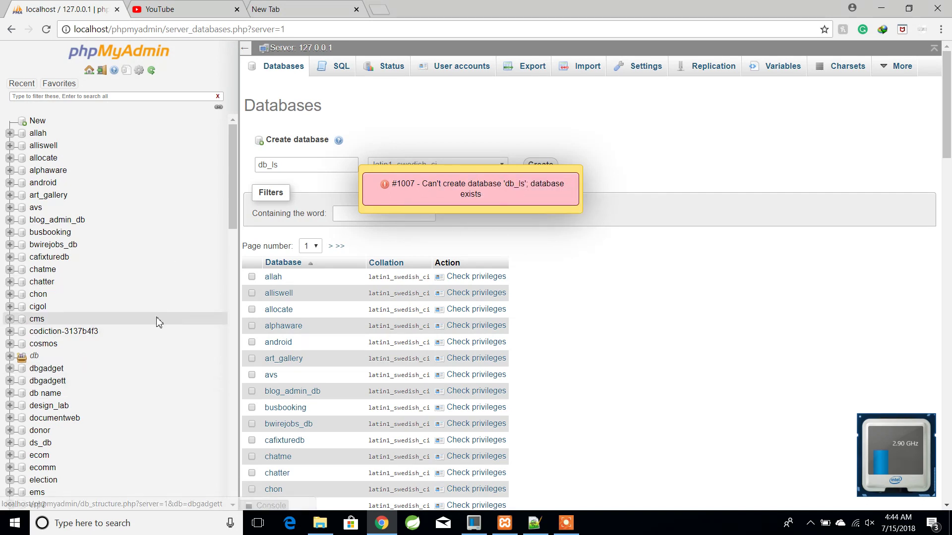
{"action": "left_click", "coordinate": [128, 95]}
{"action": "key", "text": "ctrl+v"}
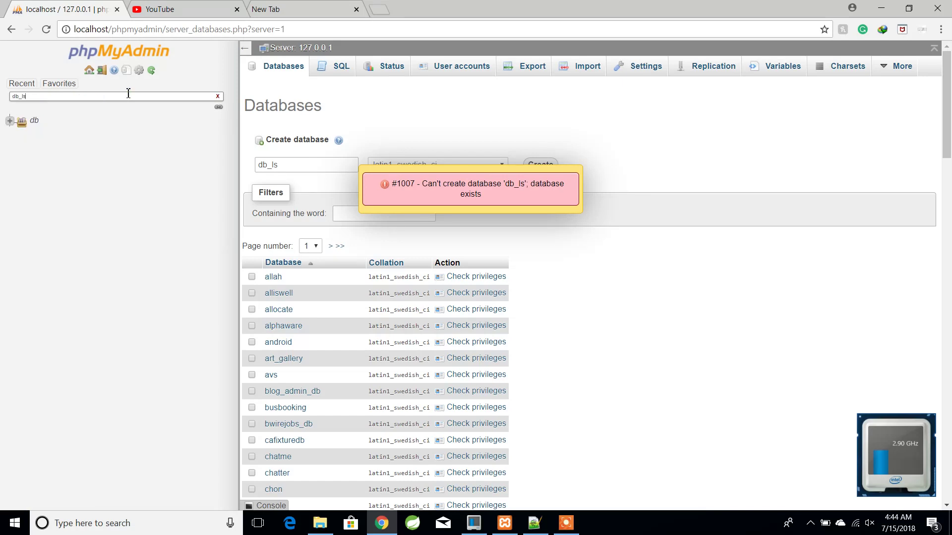
- Open the existing db_ls database showing admin, book, borrowing and student tables, then bring up the LibrarySystem folder
{"action": "left_click", "coordinate": [218, 97]}
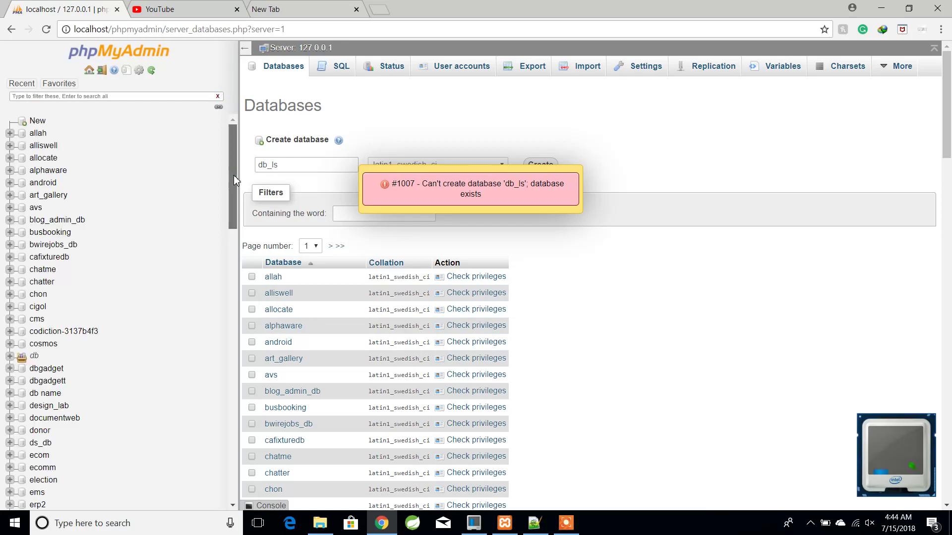
{"action": "left_click", "coordinate": [535, 525]}
{"action": "left_click", "coordinate": [535, 525]}
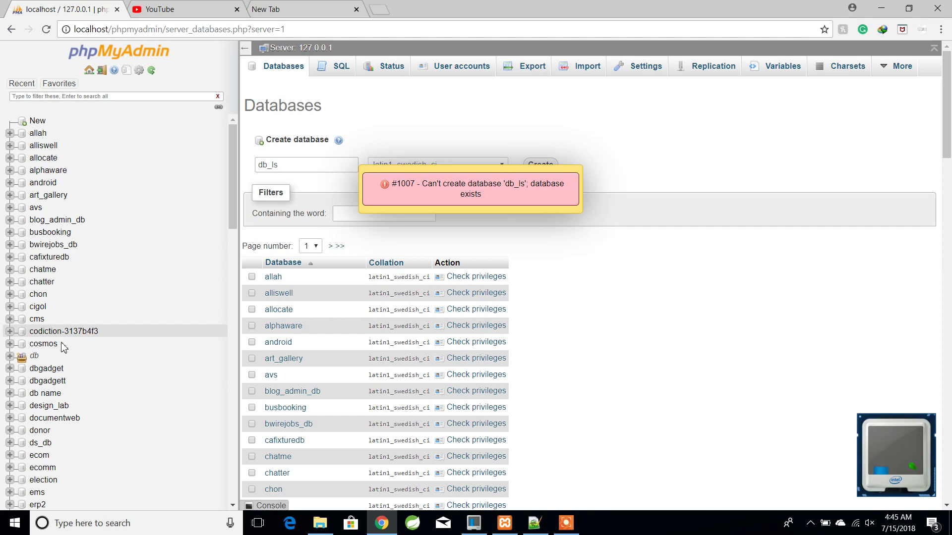
{"action": "left_click", "coordinate": [22, 358]}
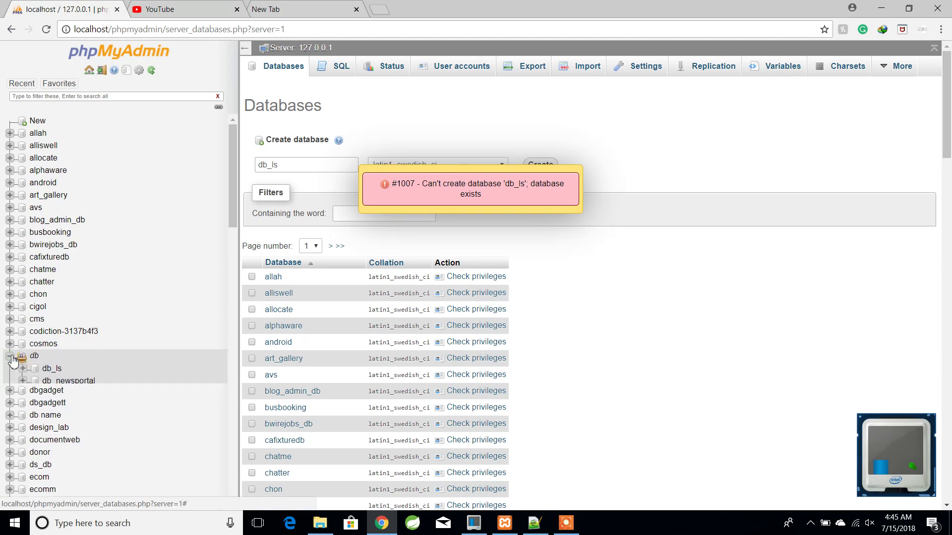
{"action": "left_click", "coordinate": [45, 372]}
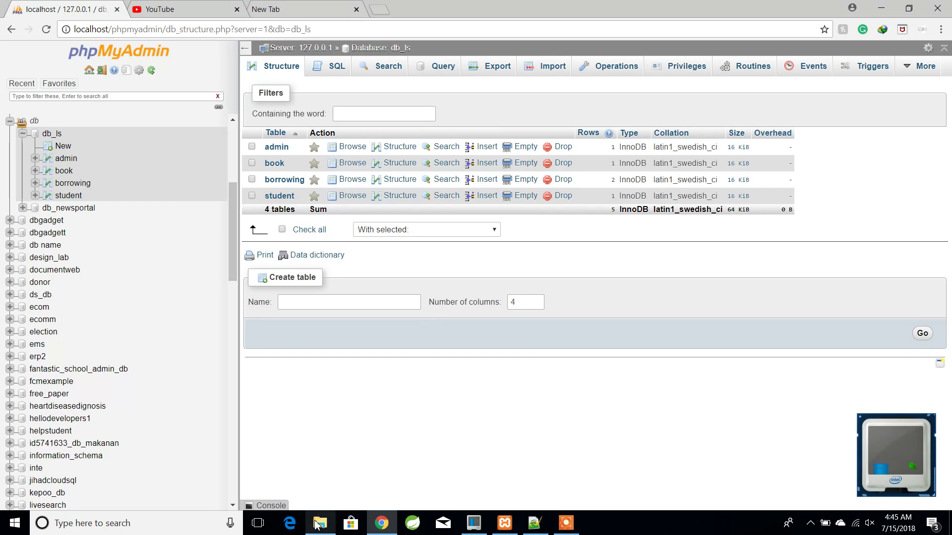
{"action": "mouse_move", "coordinate": [318, 525]}
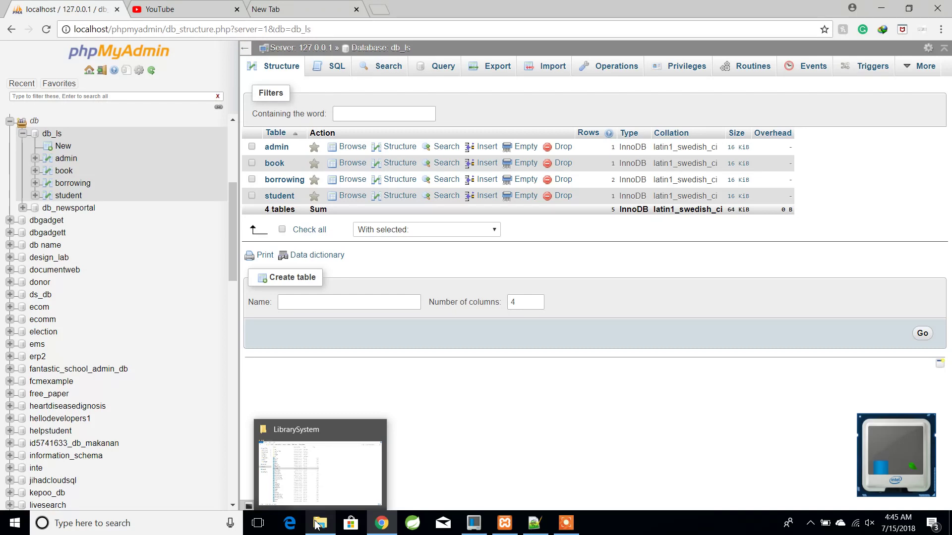
{"action": "left_click", "coordinate": [317, 525]}
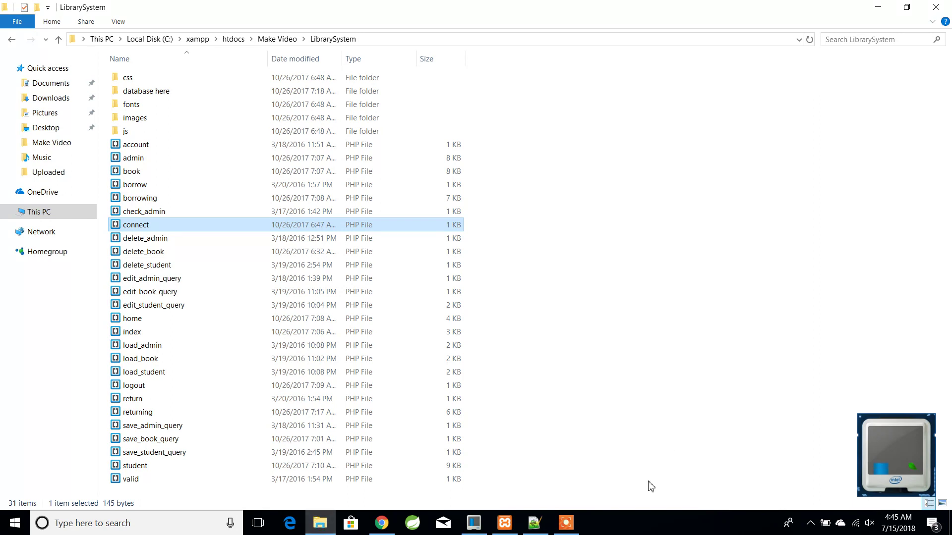
- Add the line 'After creating the database name, upload the sql file' to the new 2 notes
{"action": "left_click", "coordinate": [532, 521]}
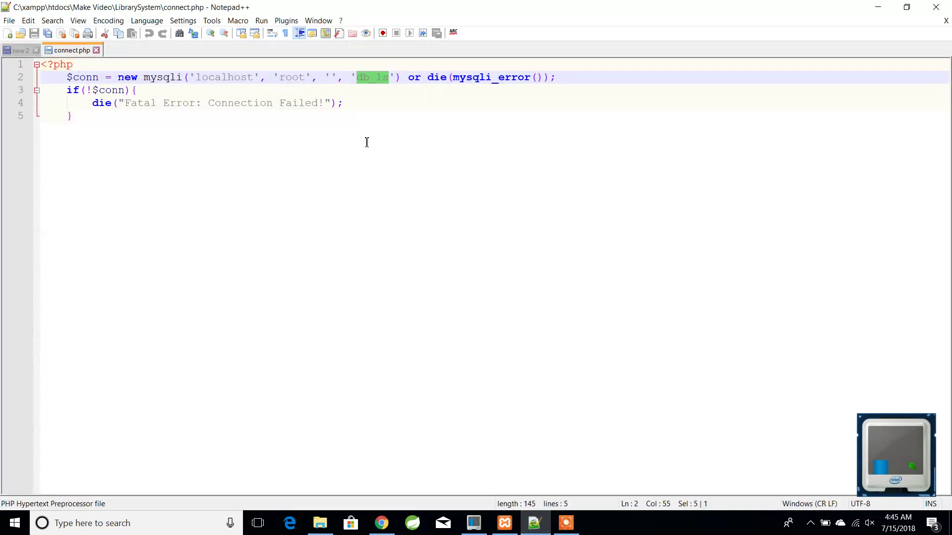
{"action": "left_click", "coordinate": [18, 50]}
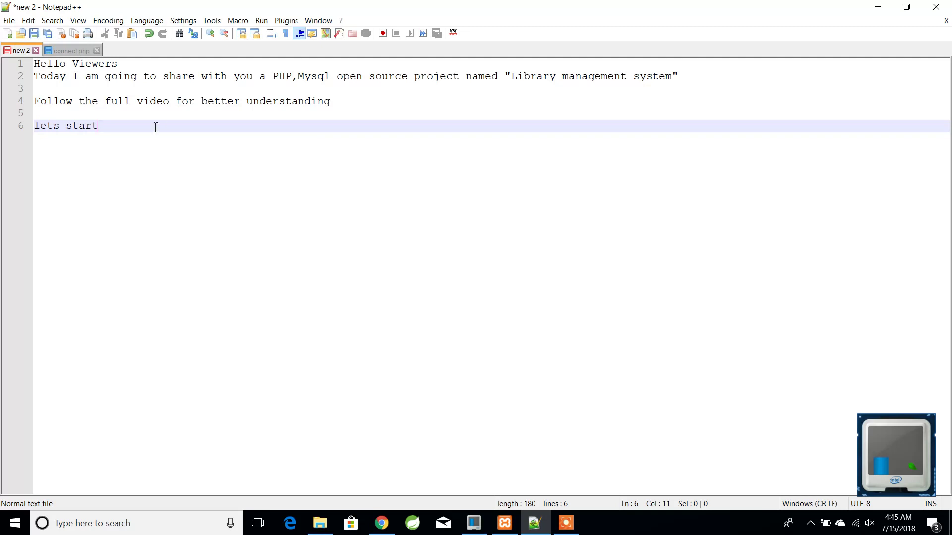
{"action": "key", "text": "Return"}
{"action": "key", "text": "Return"}
{"action": "type", "text": "After"}
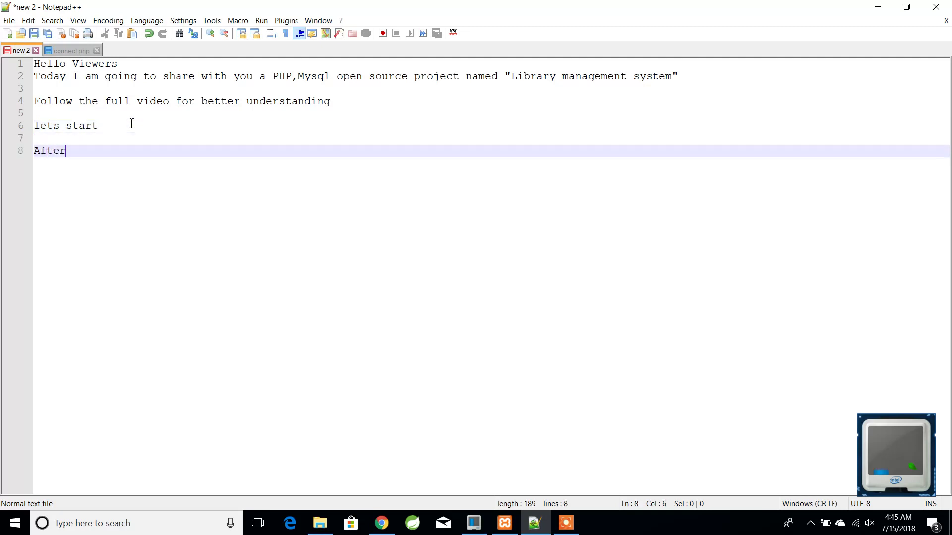
{"action": "type", "text": " creating the database name"}
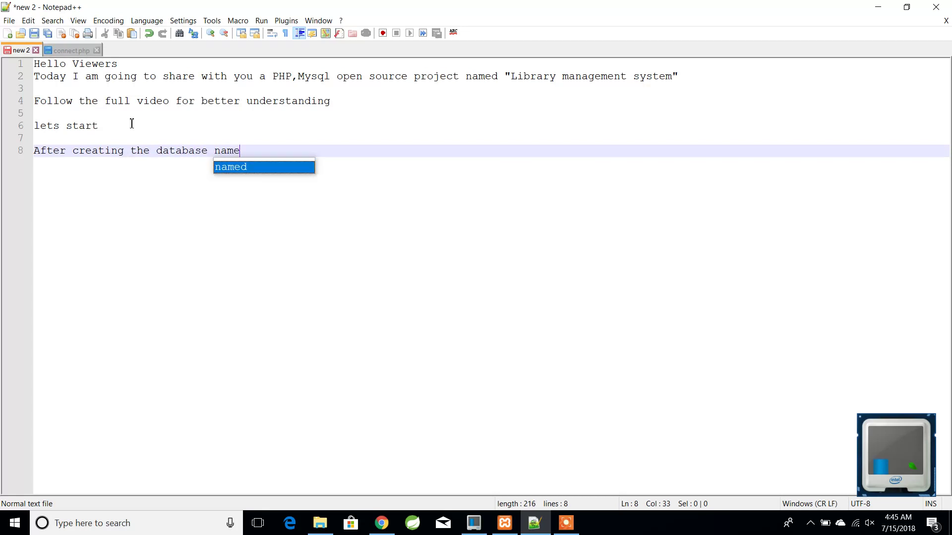
{"action": "type", "text": ", upload the sql file"}
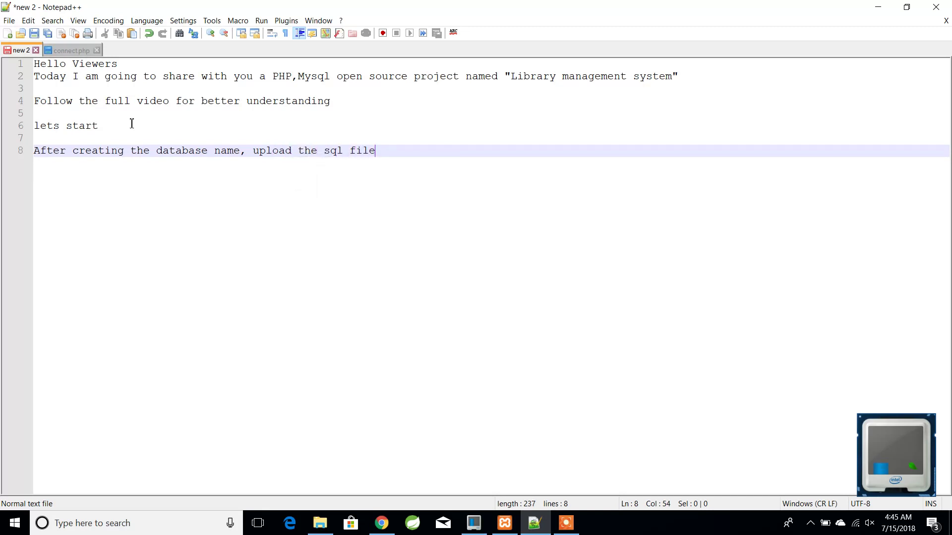
- Locate the db_ls SQL file in the database here folder, then return to the notes
{"action": "mouse_move", "coordinate": [325, 529]}
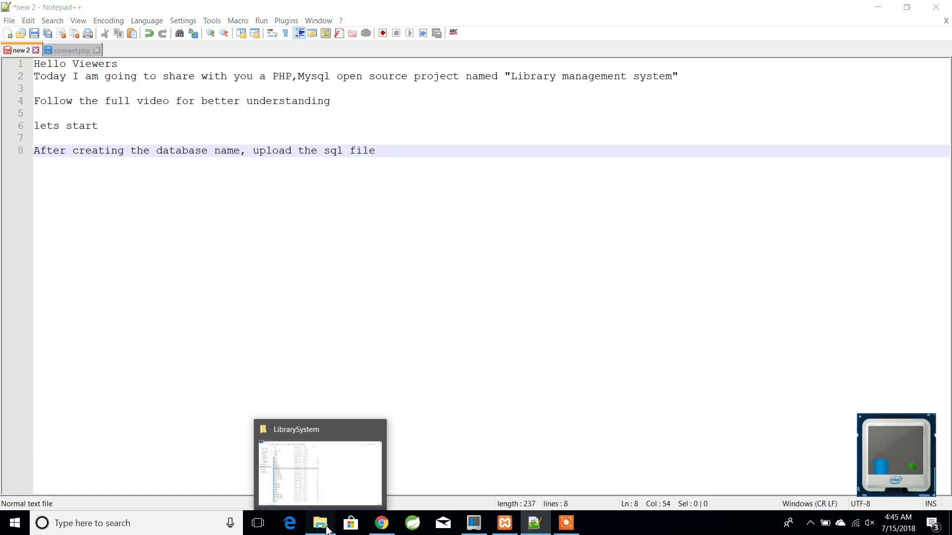
{"action": "left_click", "coordinate": [327, 529]}
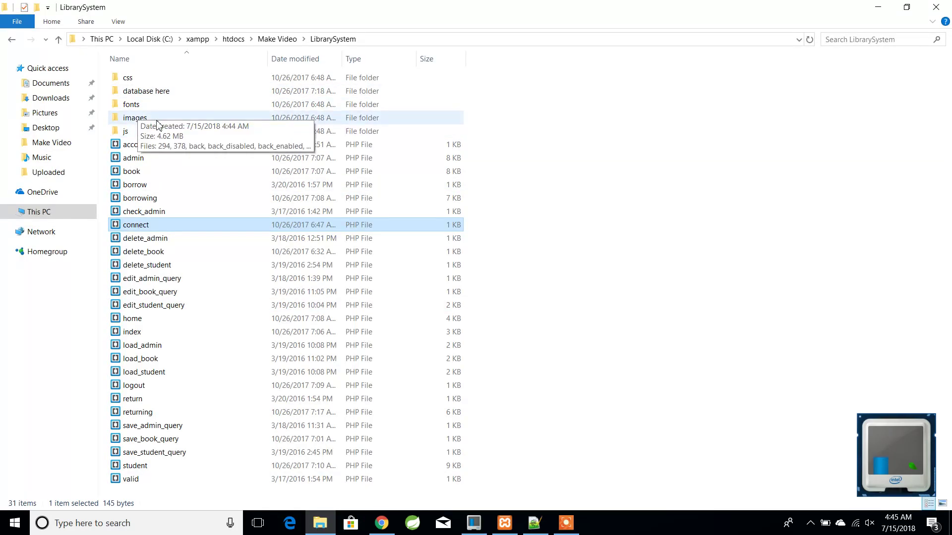
{"action": "double_click", "coordinate": [155, 93]}
{"action": "left_click", "coordinate": [140, 82]}
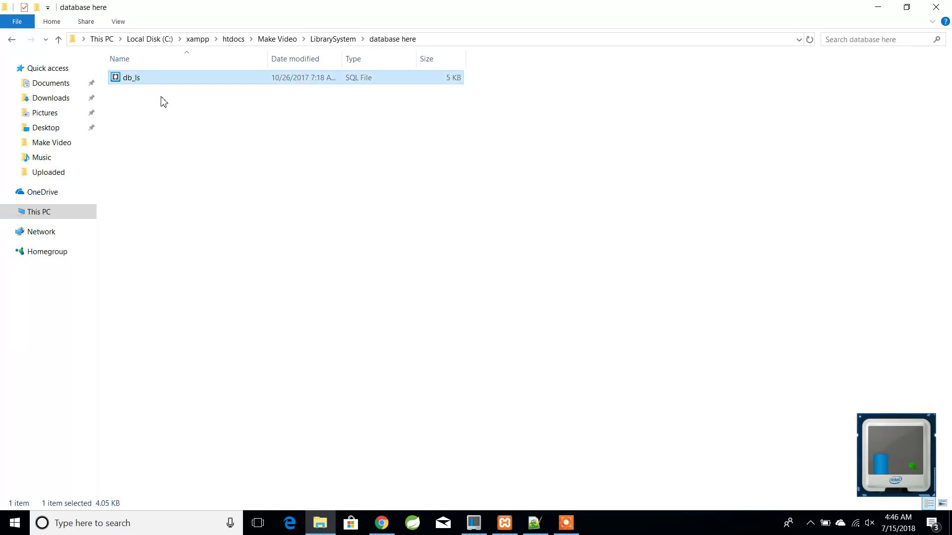
{"action": "left_click", "coordinate": [534, 523]}
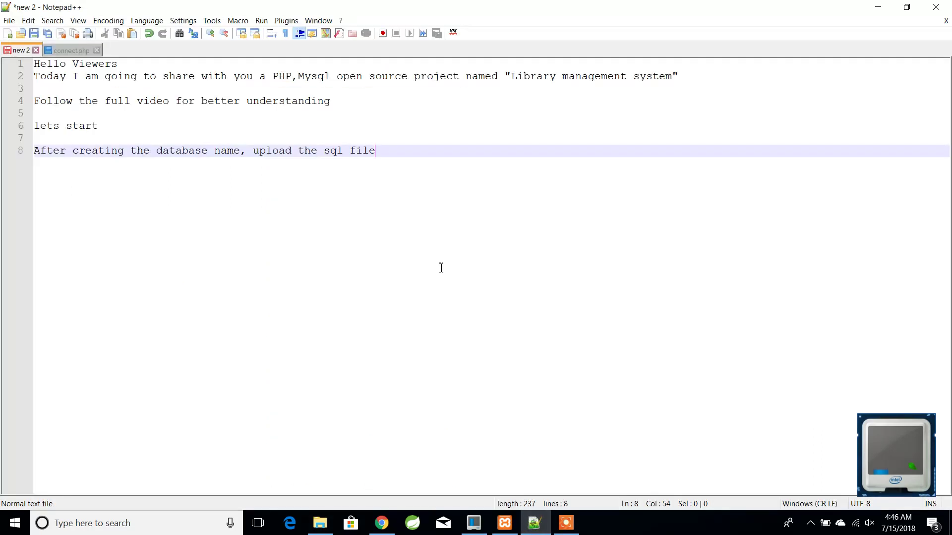
- Append 'named db_ls' to the upload instruction on line 8
{"action": "type", "text": "named db_ls"}
- Open the db_ls Import page and browse to database here/db_ls, then close the file dialog without importing
{"action": "mouse_move", "coordinate": [383, 524]}
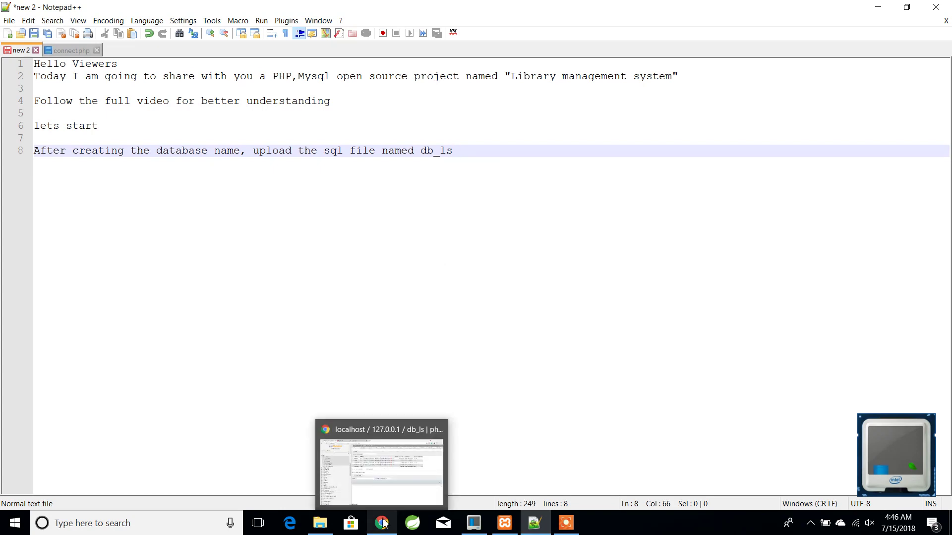
{"action": "left_click", "coordinate": [383, 523]}
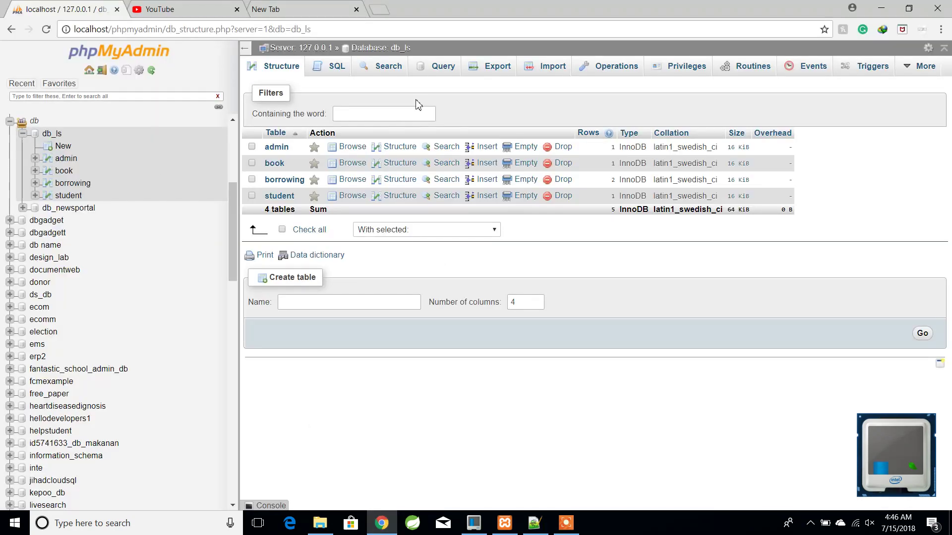
{"action": "left_click", "coordinate": [559, 70]}
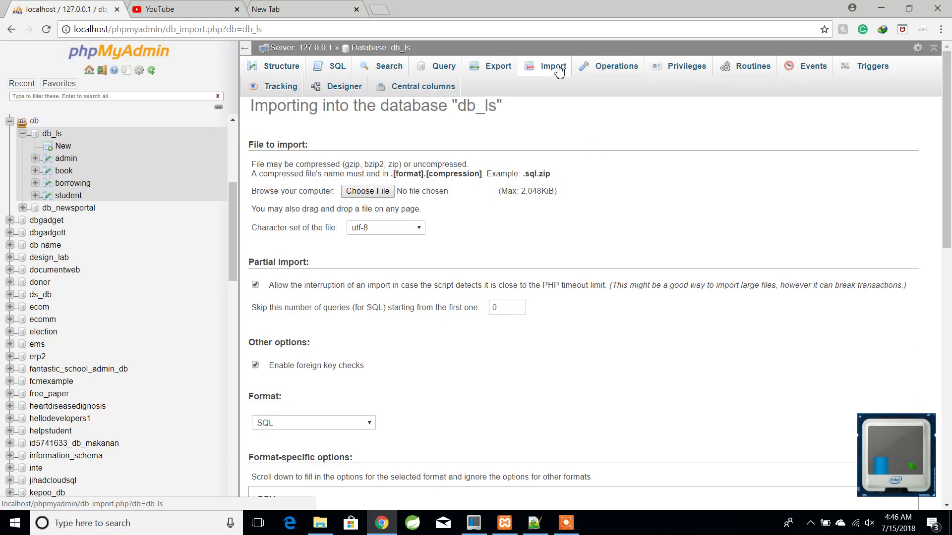
{"action": "left_click", "coordinate": [370, 193]}
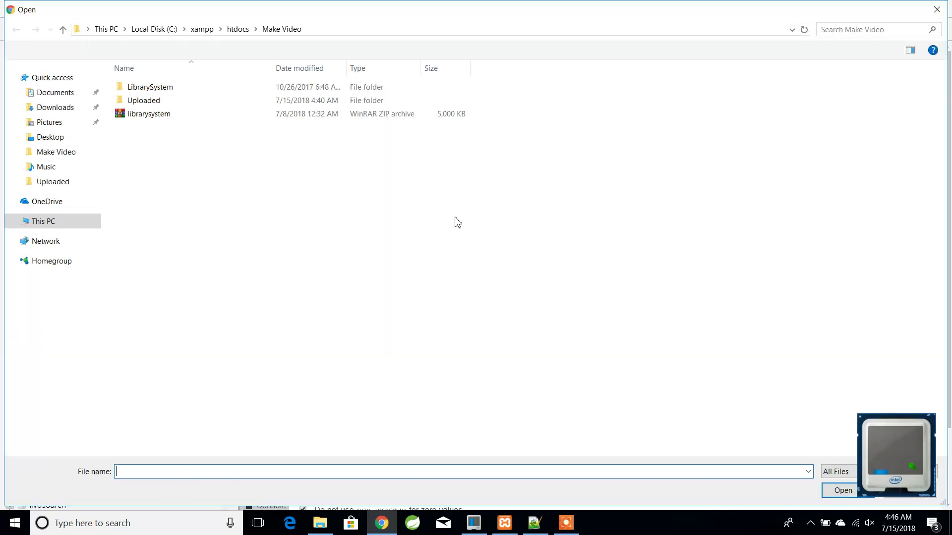
{"action": "double_click", "coordinate": [147, 88]}
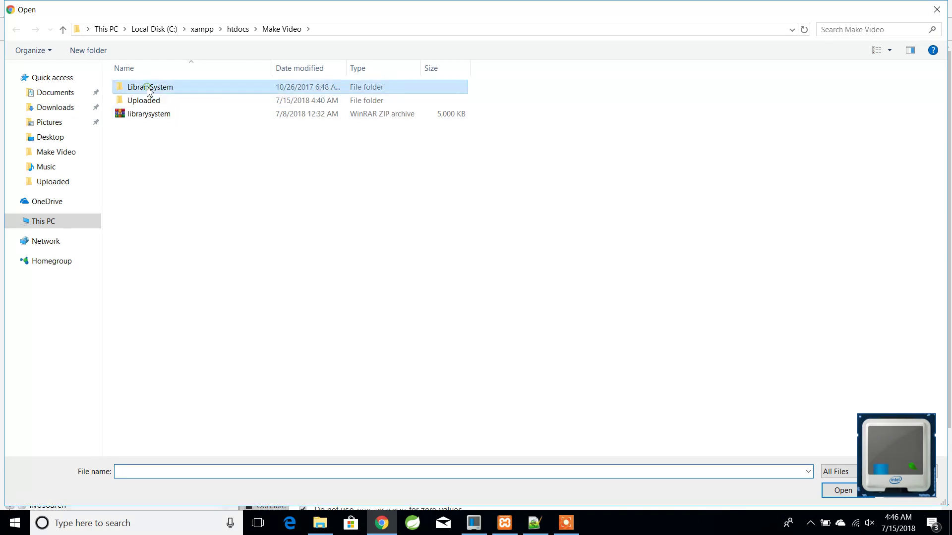
{"action": "double_click", "coordinate": [151, 101]}
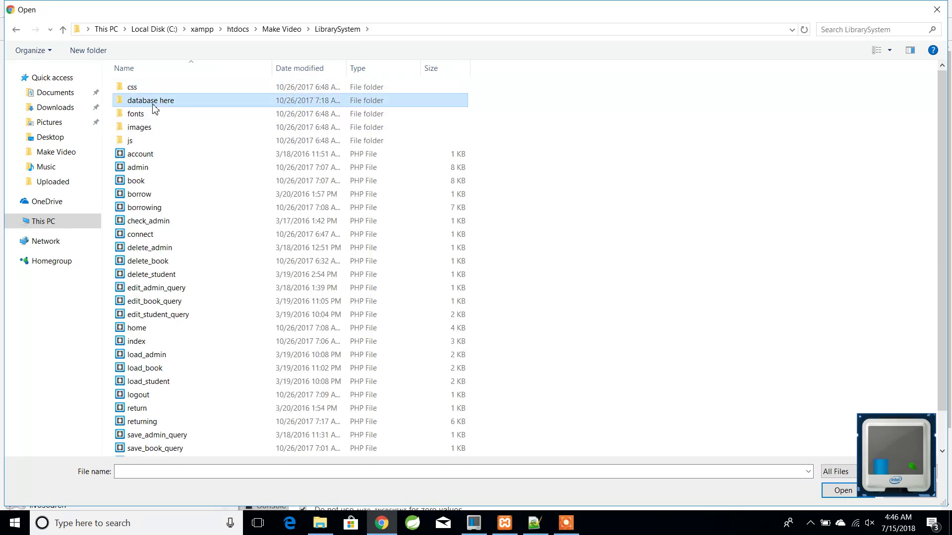
{"action": "left_click", "coordinate": [142, 87]}
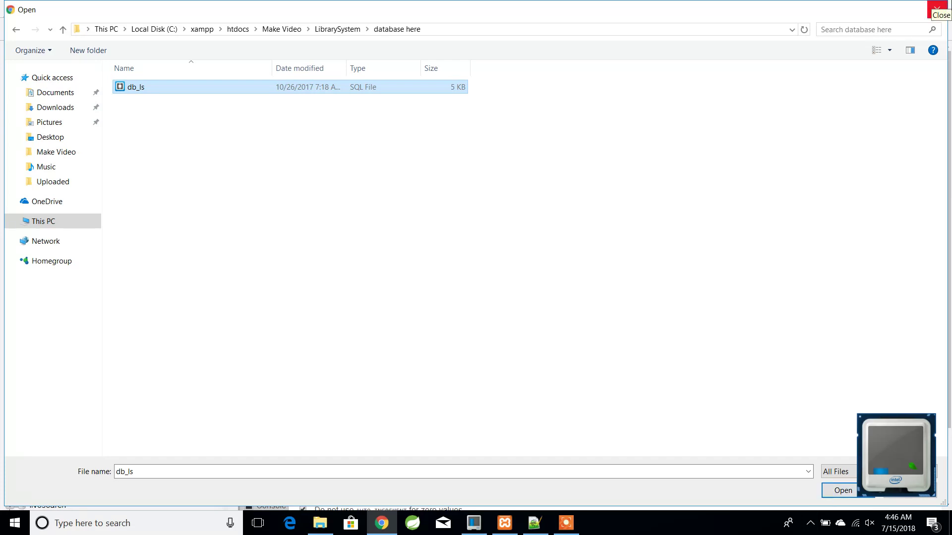
{"action": "left_click", "coordinate": [937, 8]}
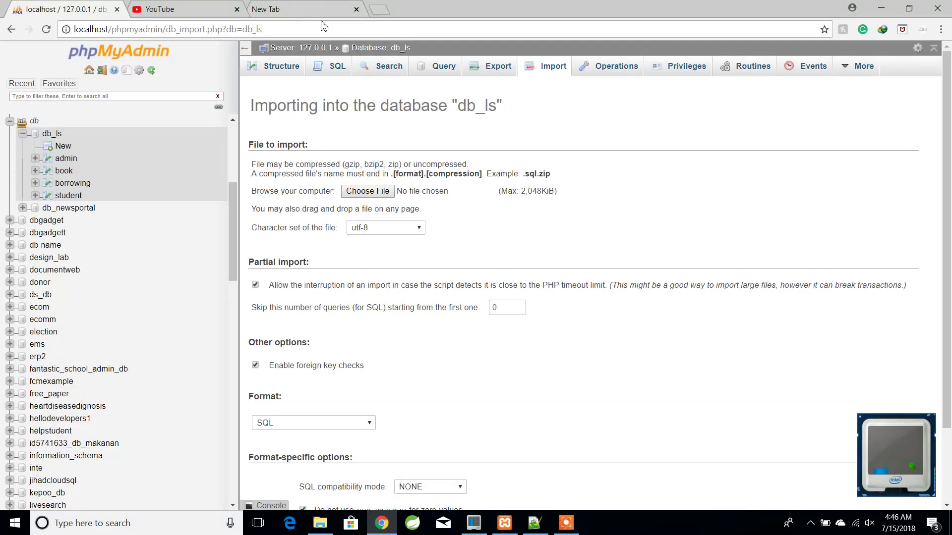
- Return Explorer to the LibrarySystem folder and start a new line below the db_ls note
{"action": "left_click", "coordinate": [320, 523]}
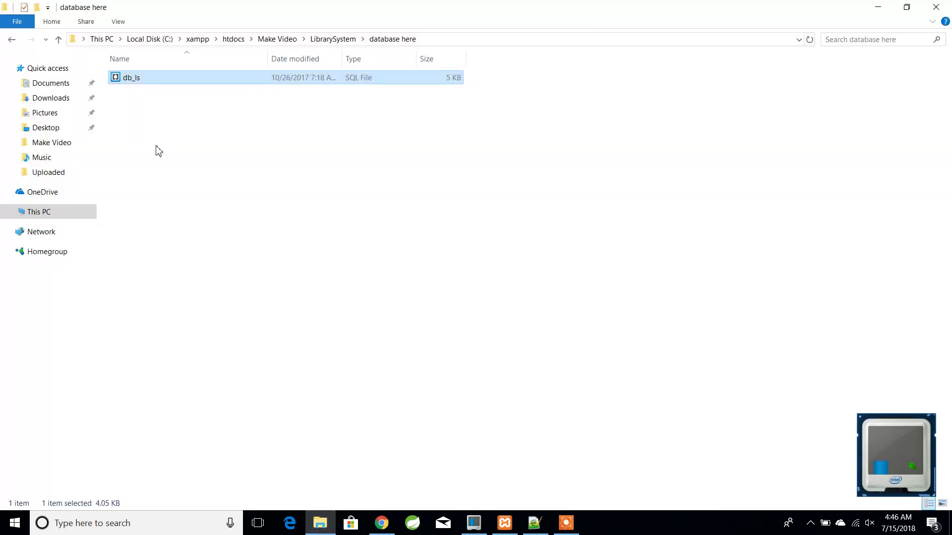
{"action": "left_click", "coordinate": [57, 40]}
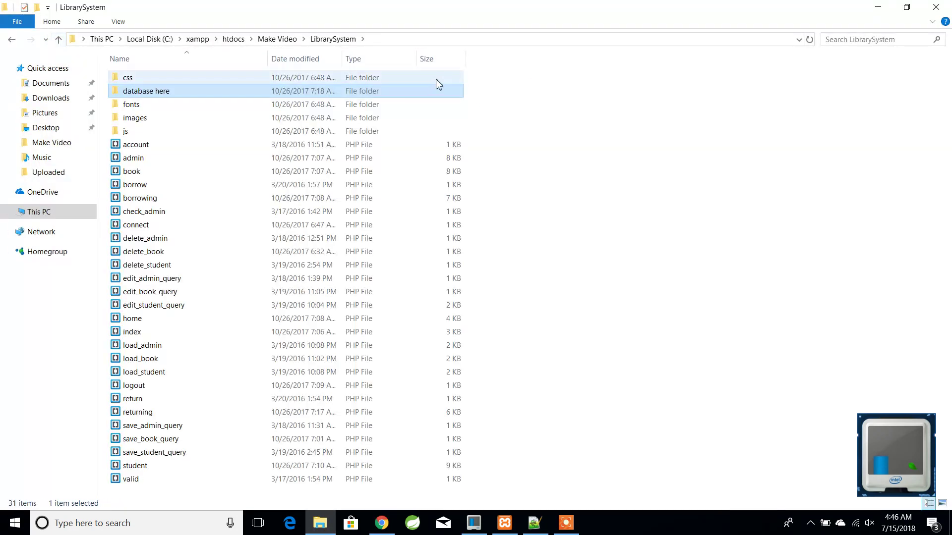
{"action": "left_click", "coordinate": [533, 528]}
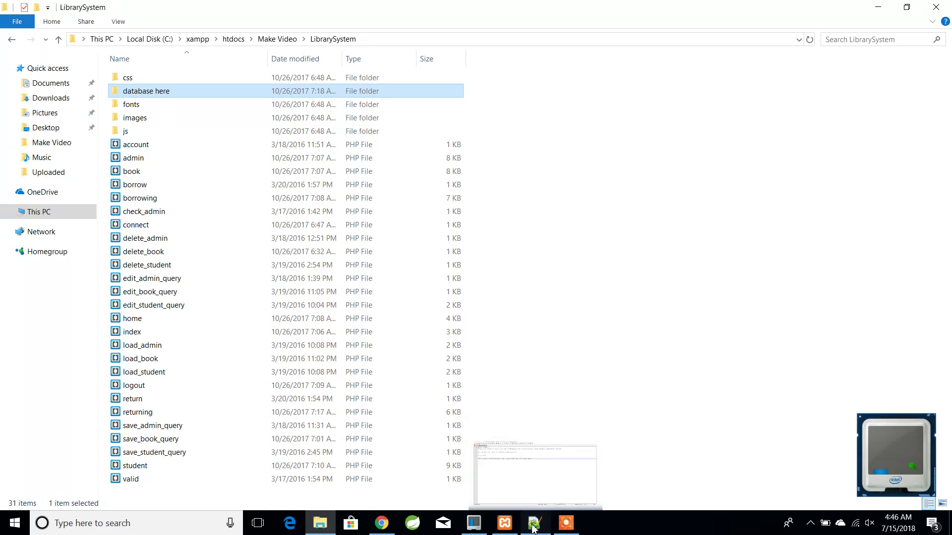
{"action": "key", "text": "Return"}
{"action": "key", "text": "Return"}
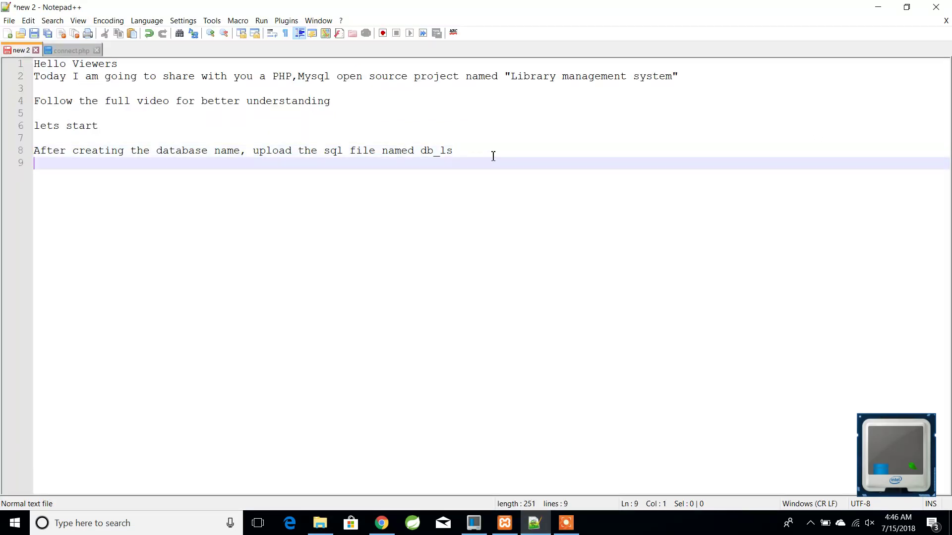
- Add the line 'After uploading sql file, lets see in browser' and minimize Notepad++
{"action": "type", "text": "Af"}
{"action": "type", "text": "uploa"}
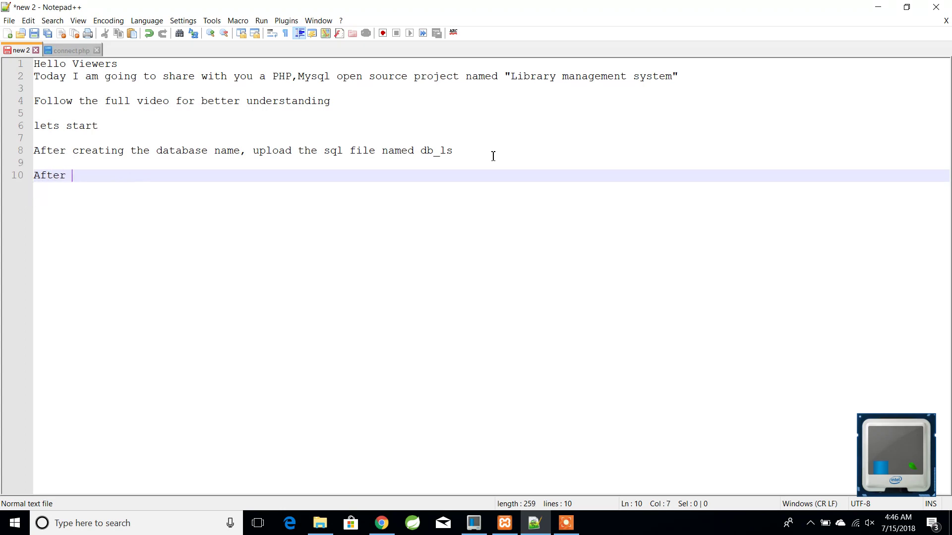
{"action": "type", "text": "d"}
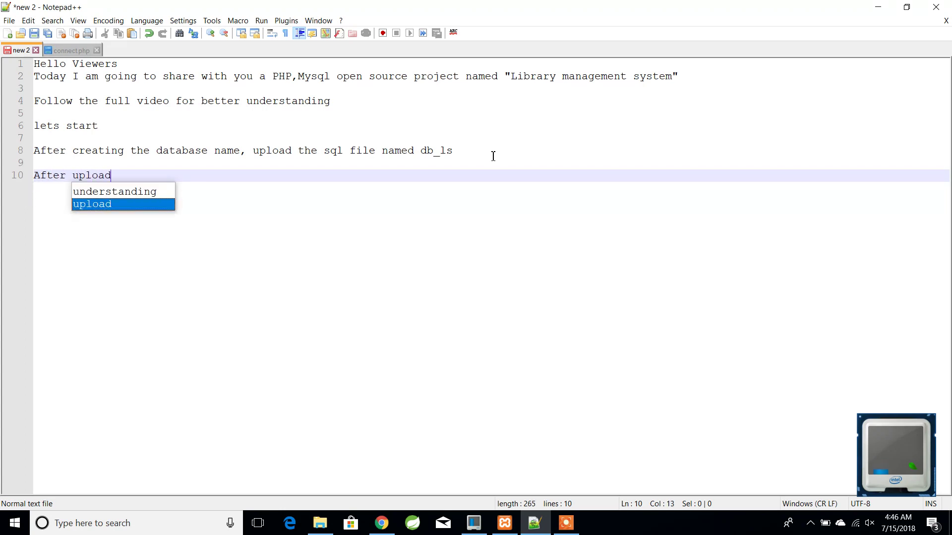
{"action": "type", "text": "ing sql f"}
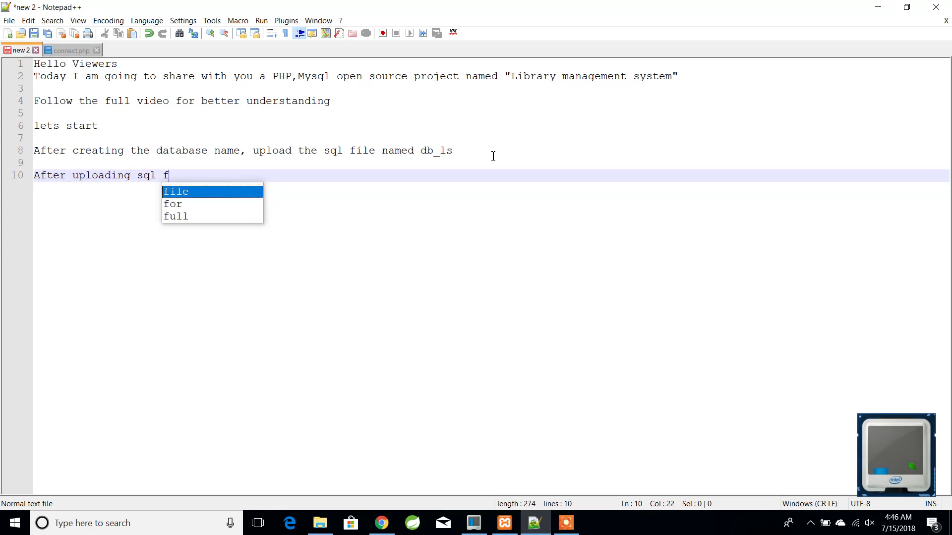
{"action": "type", "text": "ile, "}
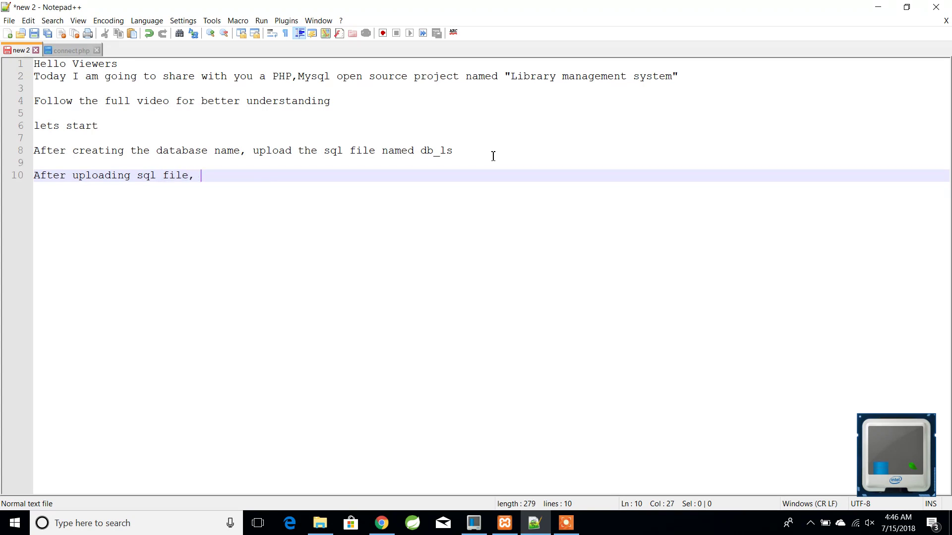
{"action": "type", "text": "lets see in browser"}
{"action": "left_click", "coordinate": [865, 6]}
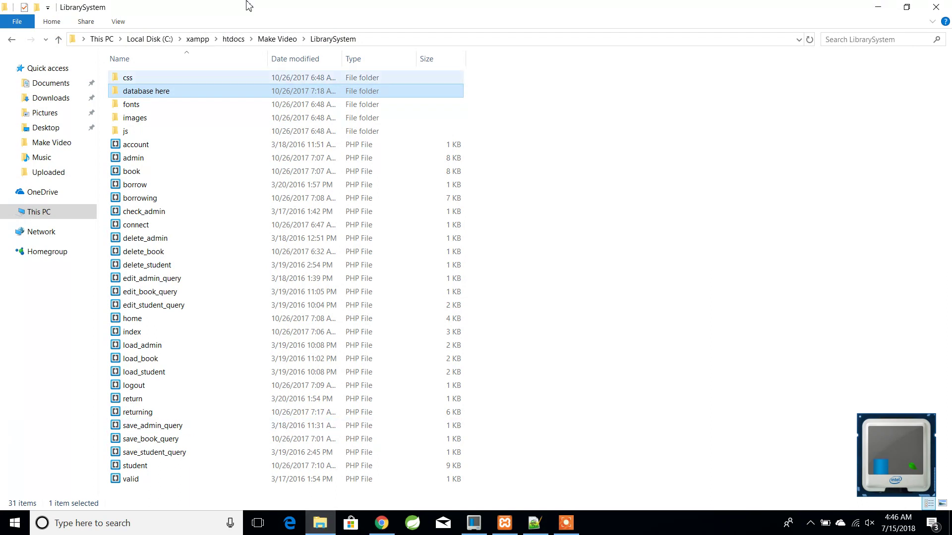
- Select 'Make Video\LibrarySystem' in the Explorer address bar and open a new blank Chrome tab
{"action": "left_click", "coordinate": [367, 39]}
{"action": "left_click_drag", "start_coordinate": [252, 38], "coordinate": [141, 40]}
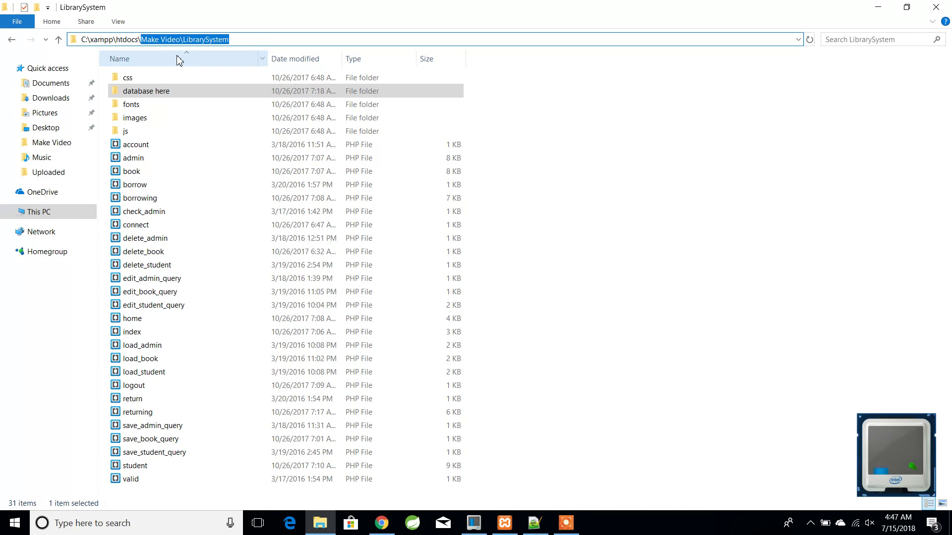
{"action": "left_click", "coordinate": [388, 527]}
{"action": "key", "text": "ctrl+t"}
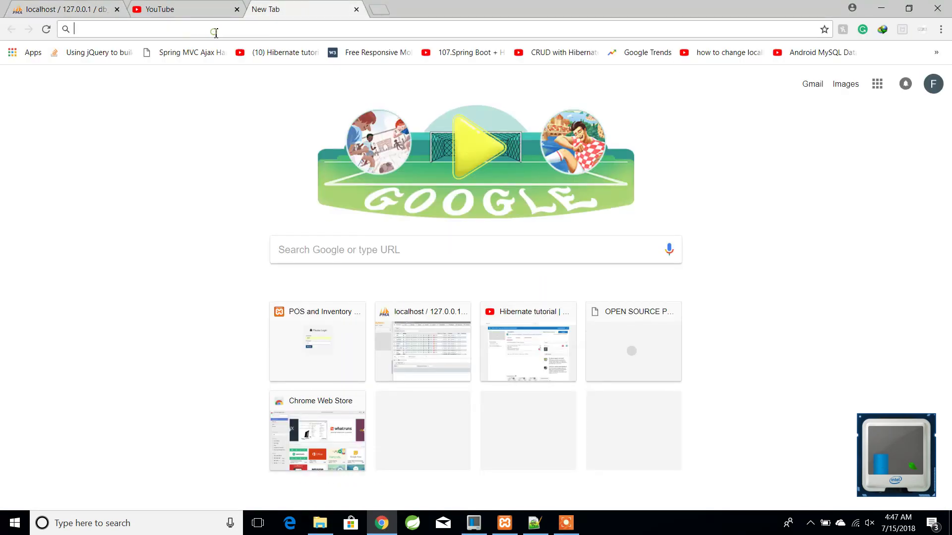
- Load the Library System login page at localhost/Make%20Video/LibrarySystem/ in the new tab
{"action": "type", "text": "lo"}
{"action": "key", "text": "End"}
{"action": "key", "text": "BackSpace"}
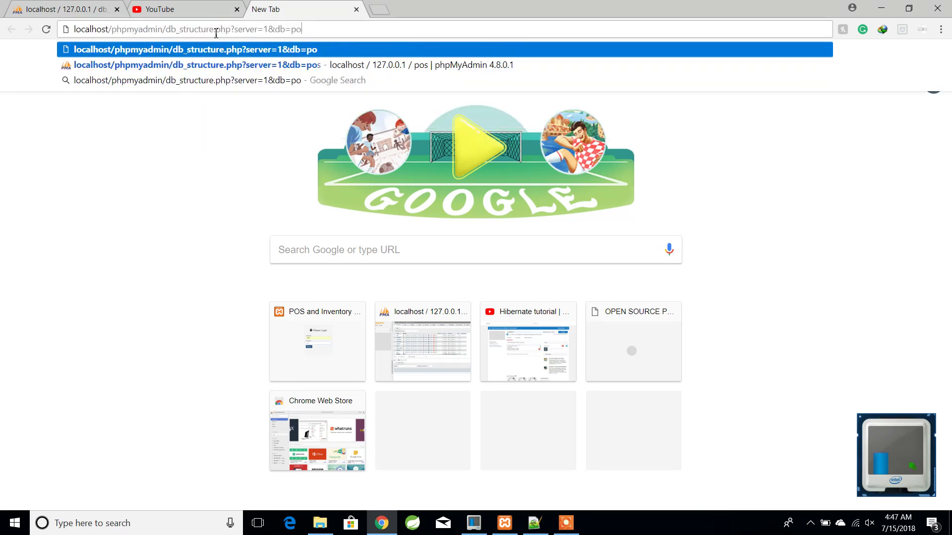
{"action": "key", "text": "BackSpace"}
{"action": "key", "text": "BackSpace"}
{"action": "key", "text": "BackSpace"}
{"action": "key", "text": "BackSpace"}
{"action": "key", "text": "BackSpace"}
{"action": "key", "text": "BackSpace"}
{"action": "key", "text": "BackSpace"}
{"action": "key", "text": "BackSpace"}
{"action": "key", "text": "BackSpace"}
{"action": "key", "text": "BackSpace"}
{"action": "key", "text": "BackSpace"}
{"action": "key", "text": "BackSpace"}
{"action": "key", "text": "BackSpace"}
{"action": "key", "text": "BackSpace"}
{"action": "key", "text": "BackSpace"}
{"action": "key", "text": "BackSpace"}
{"action": "key", "text": "BackSpace"}
{"action": "key", "text": "BackSpace"}
{"action": "key", "text": "BackSpace"}
{"action": "key", "text": "BackSpace"}
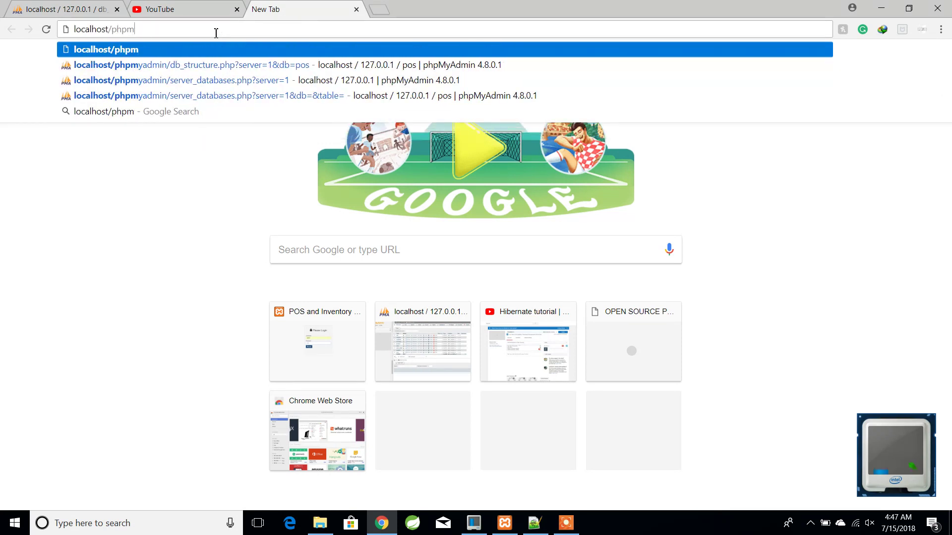
{"action": "key", "text": "BackSpace"}
{"action": "key", "text": "BackSpace"}
{"action": "key", "text": "BackSpace"}
{"action": "key", "text": "BackSpace"}
{"action": "type", "text": "Make Video\\LibrarySystem"}
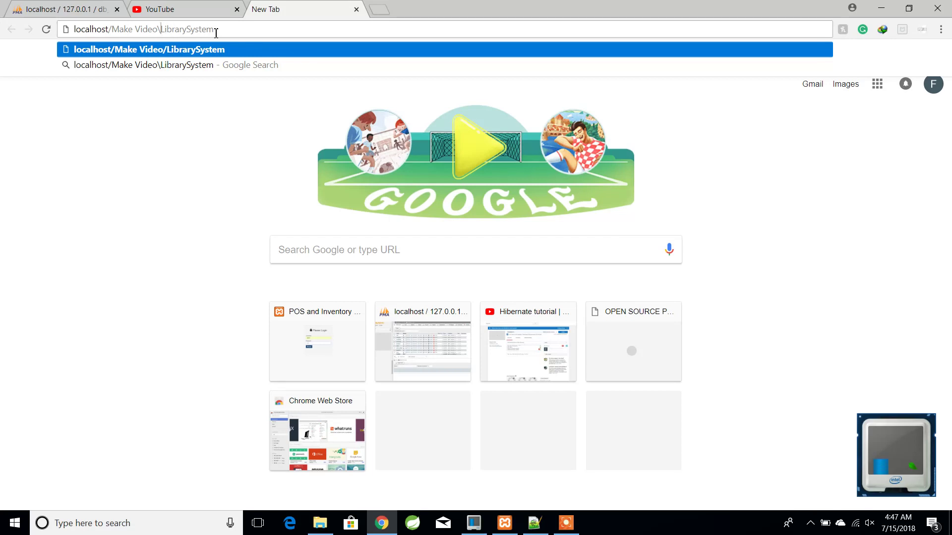
{"action": "key", "text": "Return"}
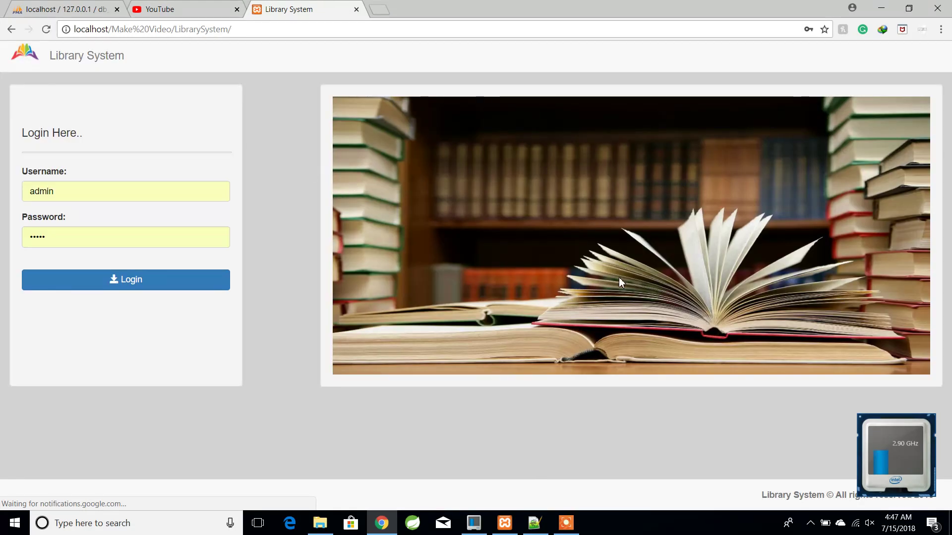
- Check that the db_ls admin table holds one Administrator record, then return to the login page
{"action": "left_click", "coordinate": [45, 7]}
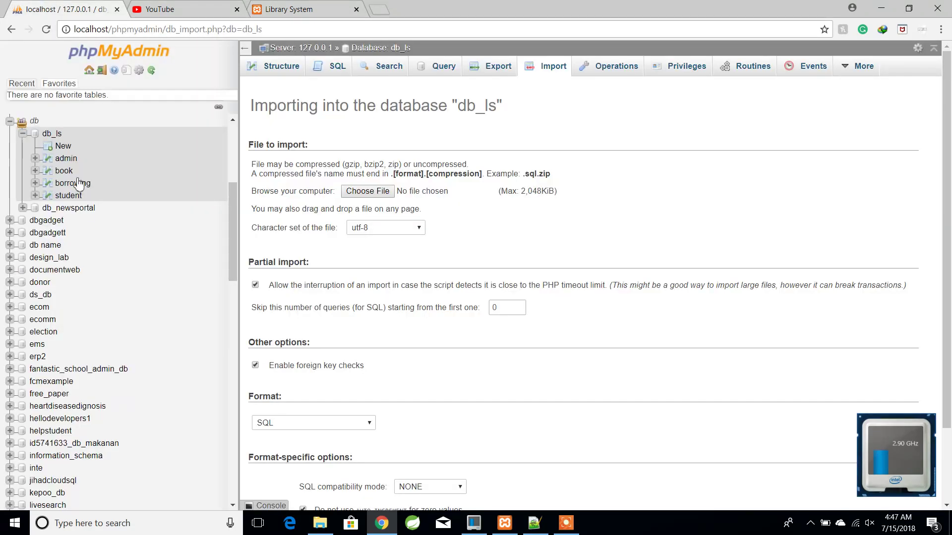
{"action": "left_click", "coordinate": [67, 158]}
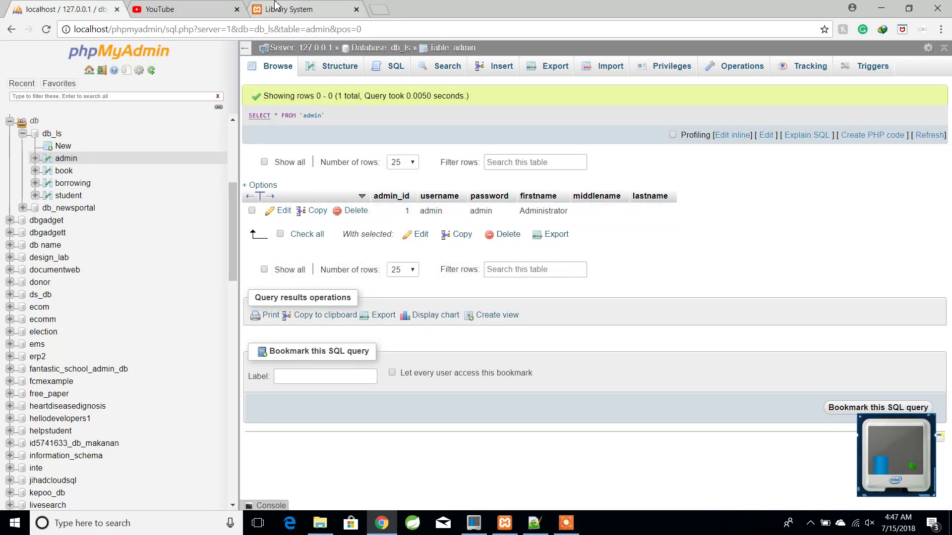
{"action": "left_click", "coordinate": [288, 9]}
{"action": "left_click", "coordinate": [89, 189]}
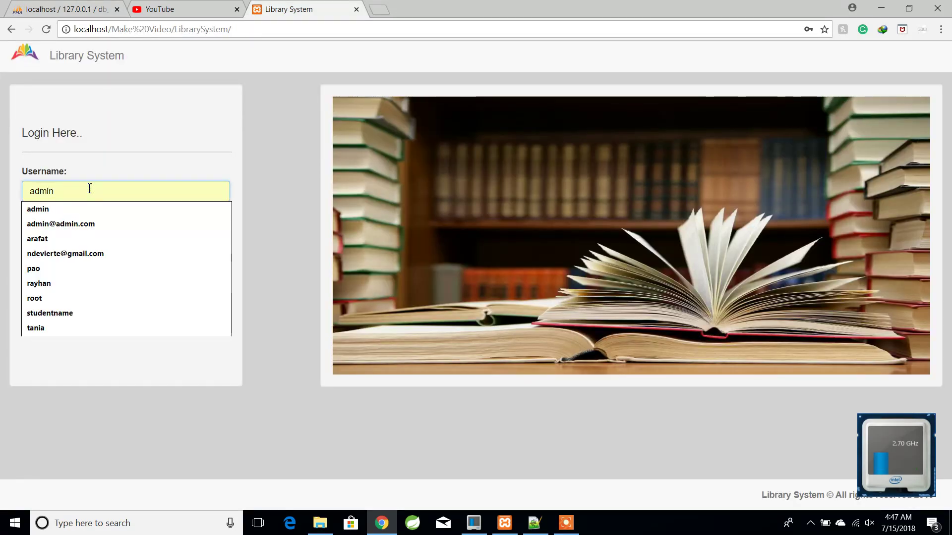
- Replace the autofilled password with the admin password and log in as administrator
{"action": "left_click", "coordinate": [272, 132]}
{"action": "left_click", "coordinate": [64, 246]}
{"action": "key", "text": "BackSpace"}
{"action": "type", "text": "ad"}
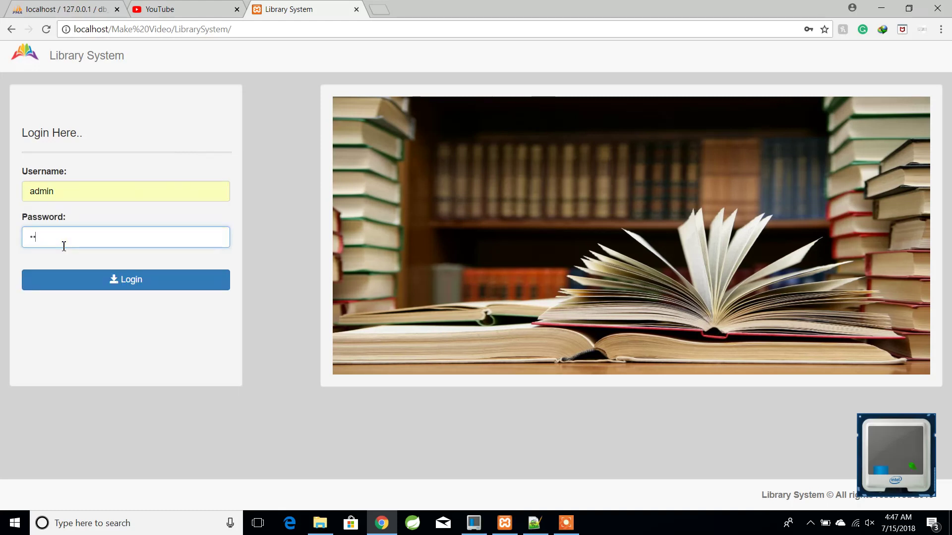
{"action": "type", "text": "min"}
{"action": "left_click", "coordinate": [117, 280]}
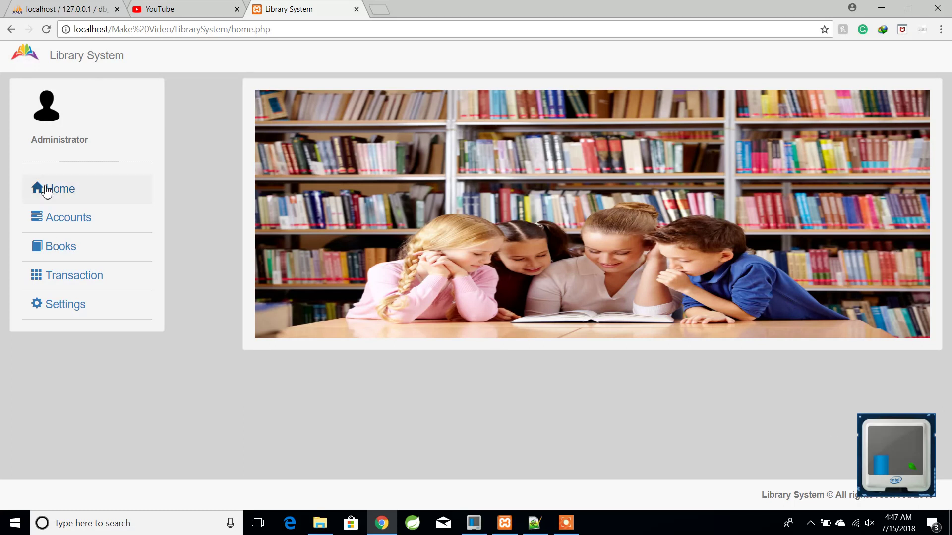
- Open Accounts > Admin and highlight the administrator's username and stored password hash
{"action": "left_click", "coordinate": [62, 222]}
{"action": "left_click", "coordinate": [71, 242]}
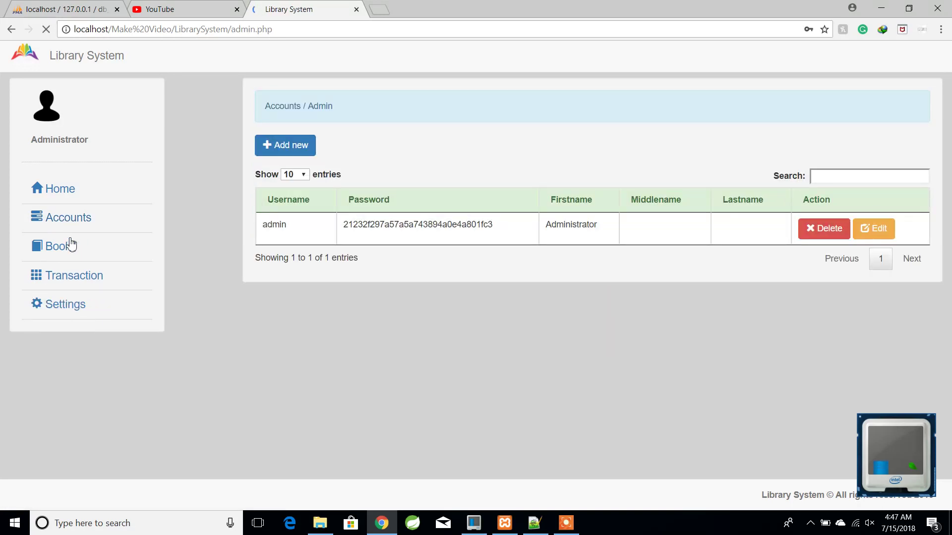
{"action": "double_click", "coordinate": [292, 226]}
{"action": "left_click", "coordinate": [439, 327]}
{"action": "left_click_drag", "start_coordinate": [498, 231], "coordinate": [337, 239]}
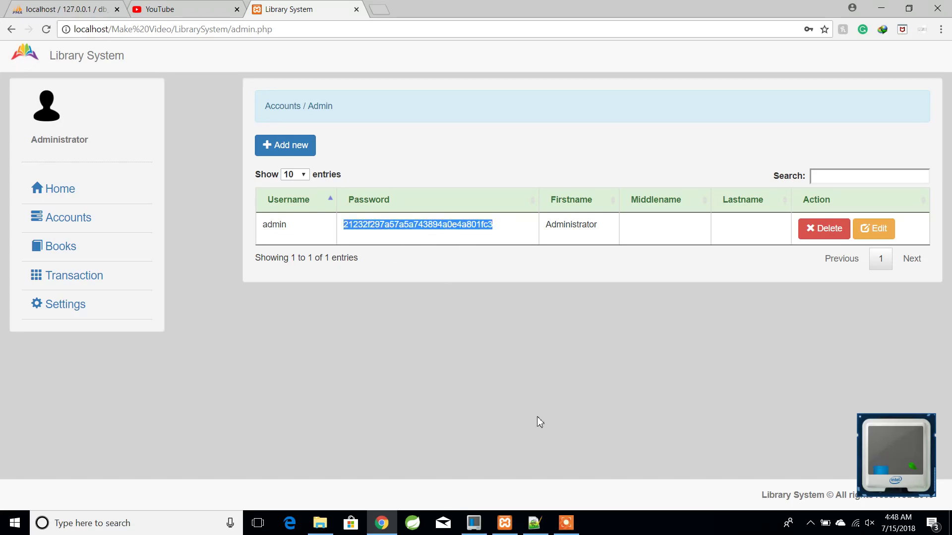
{"action": "left_click", "coordinate": [674, 233]}
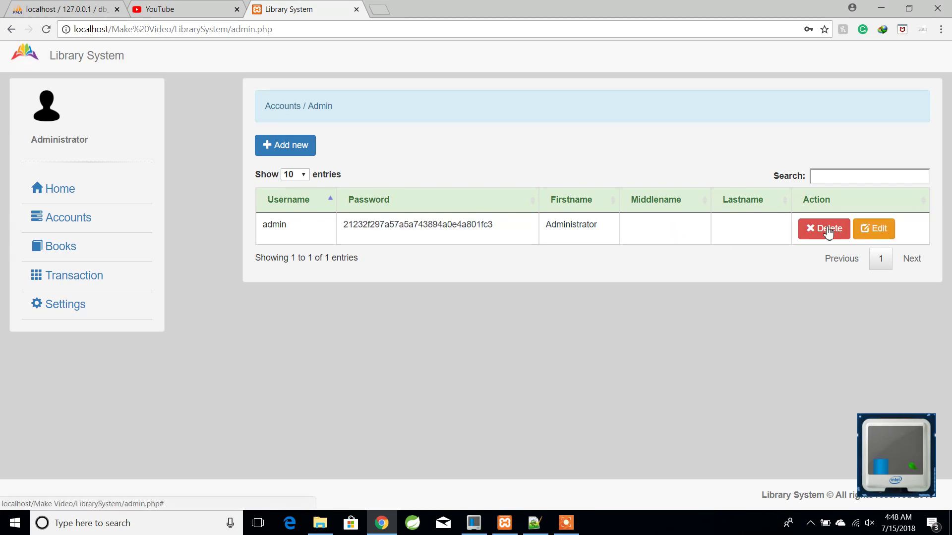
- Start a new admin account, entering its username and password
{"action": "left_click", "coordinate": [285, 151]}
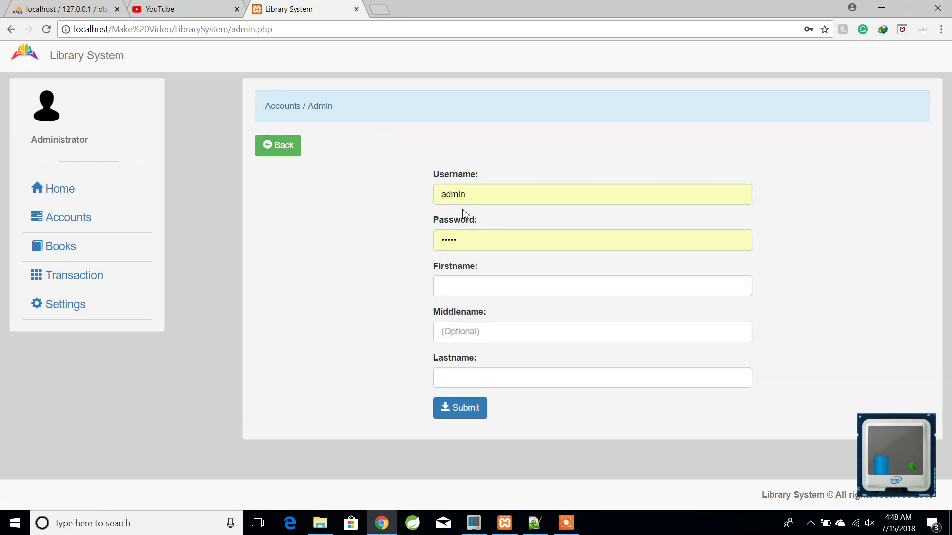
{"action": "left_click", "coordinate": [479, 195]}
{"action": "key", "text": "BackSpace"}
{"action": "key", "text": "BackSpace"}
{"action": "key", "text": "BackSpace"}
{"action": "key", "text": "BackSpace"}
{"action": "key", "text": "BackSpace"}
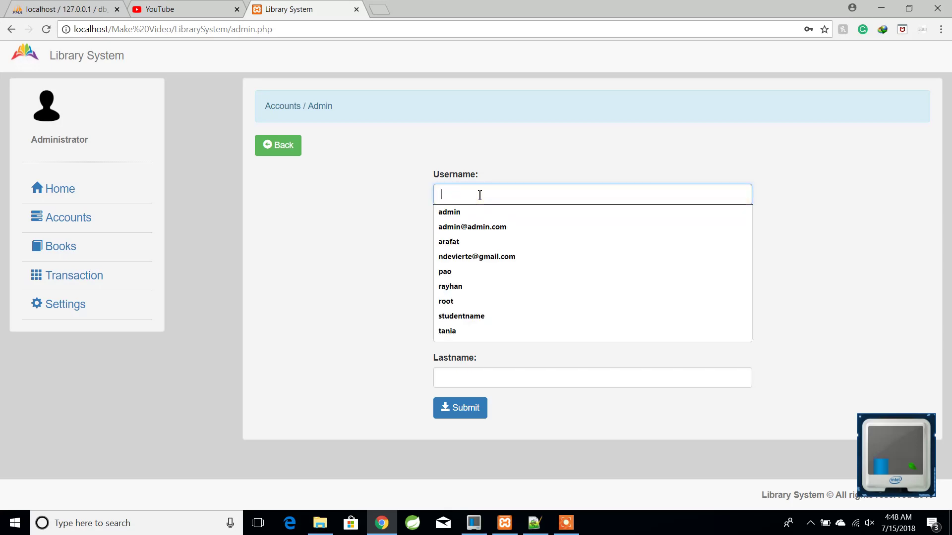
{"action": "type", "text": "ravi"}
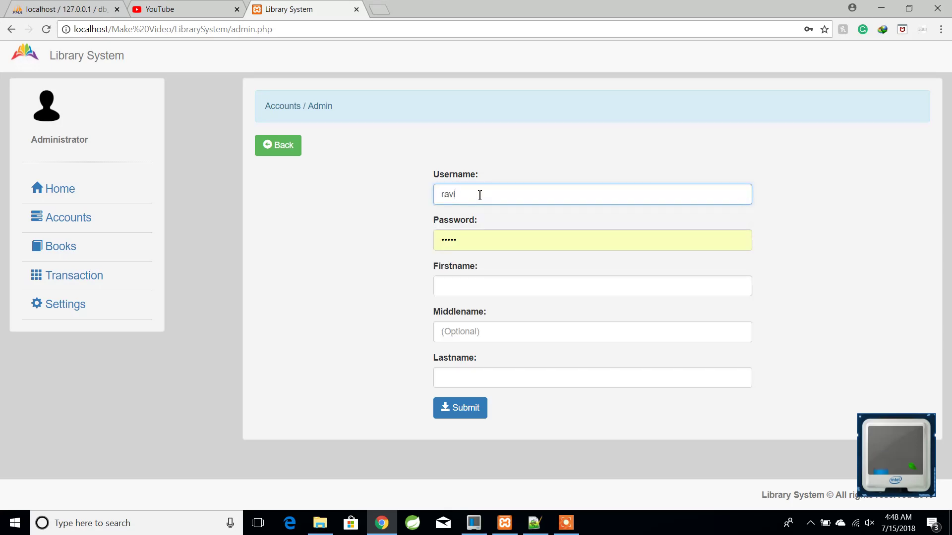
{"action": "left_click", "coordinate": [483, 243]}
{"action": "key", "text": "BackSpace"}
{"action": "key", "text": "BackSpace"}
{"action": "key", "text": "BackSpace"}
{"action": "key", "text": "BackSpace"}
{"action": "key", "text": "BackSpace"}
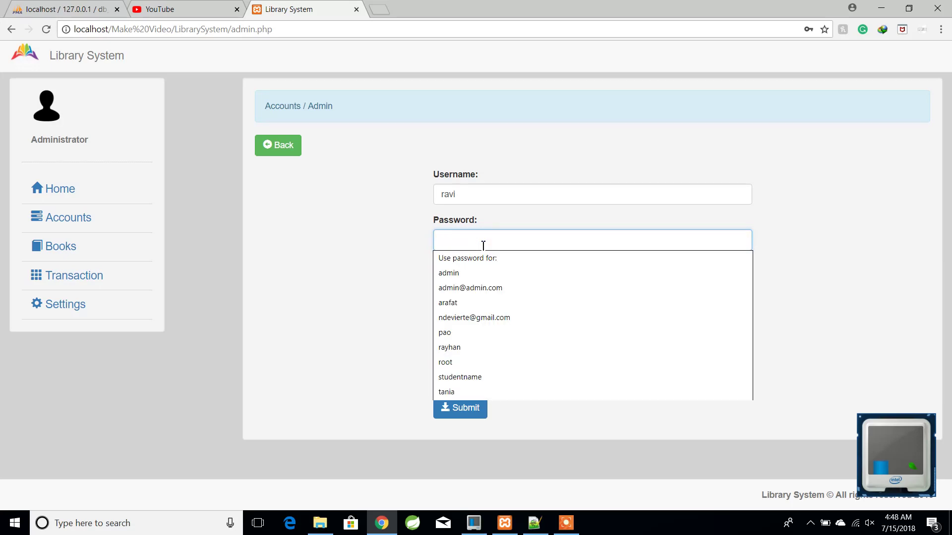
{"action": "type", "text": "r"}
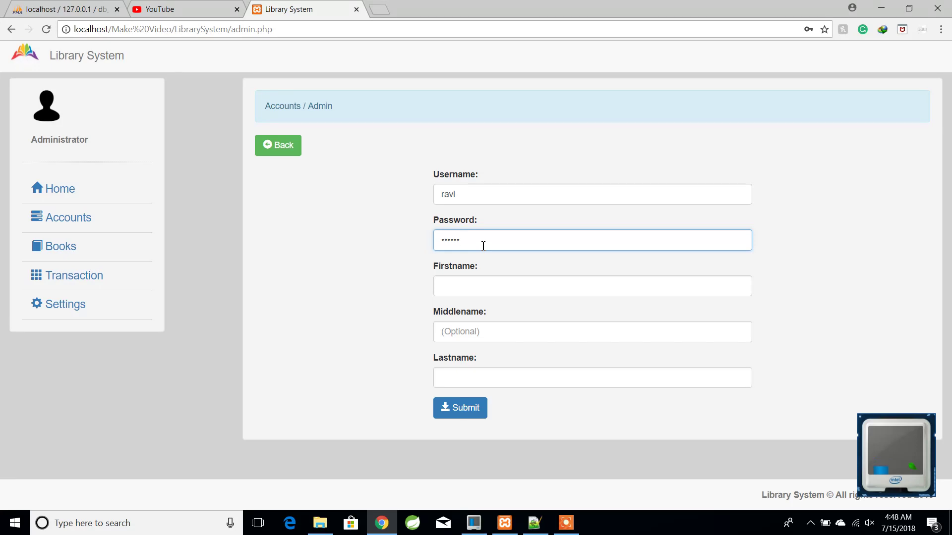
- Enter the admin's first and last name and submit the account
{"action": "left_click", "coordinate": [468, 291]}
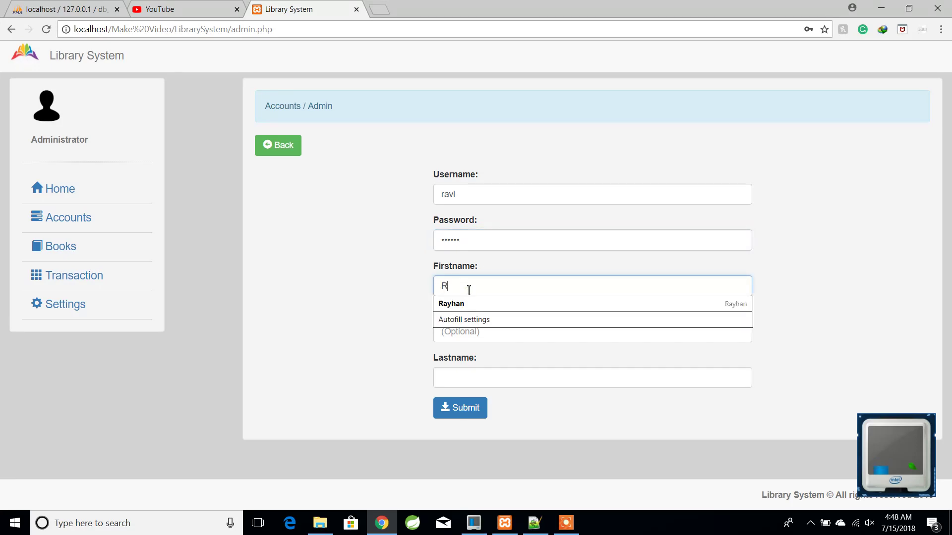
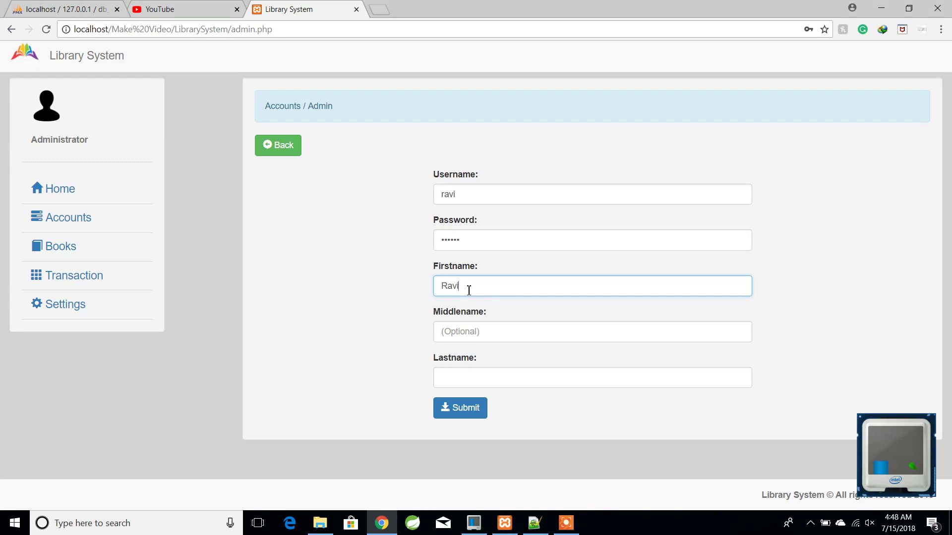
{"action": "left_click", "coordinate": [483, 331]}
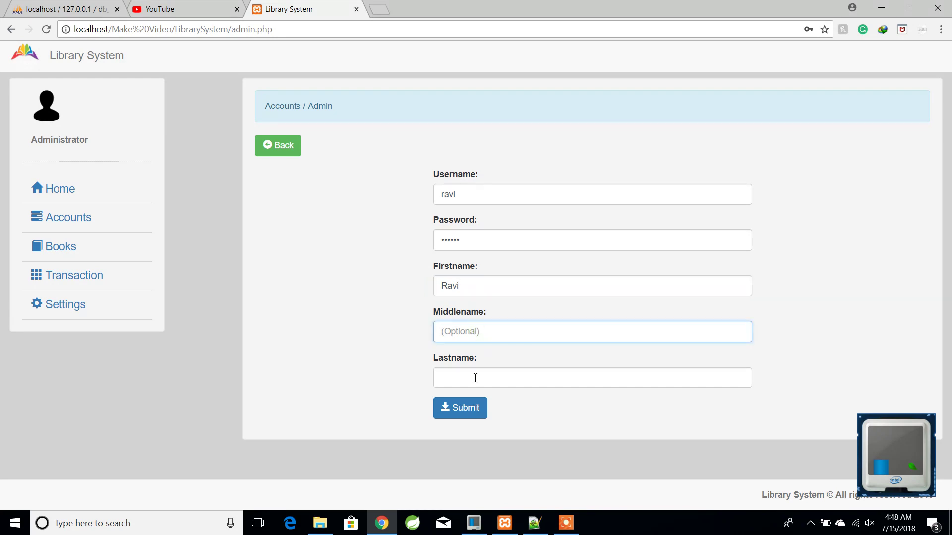
{"action": "left_click", "coordinate": [459, 410]}
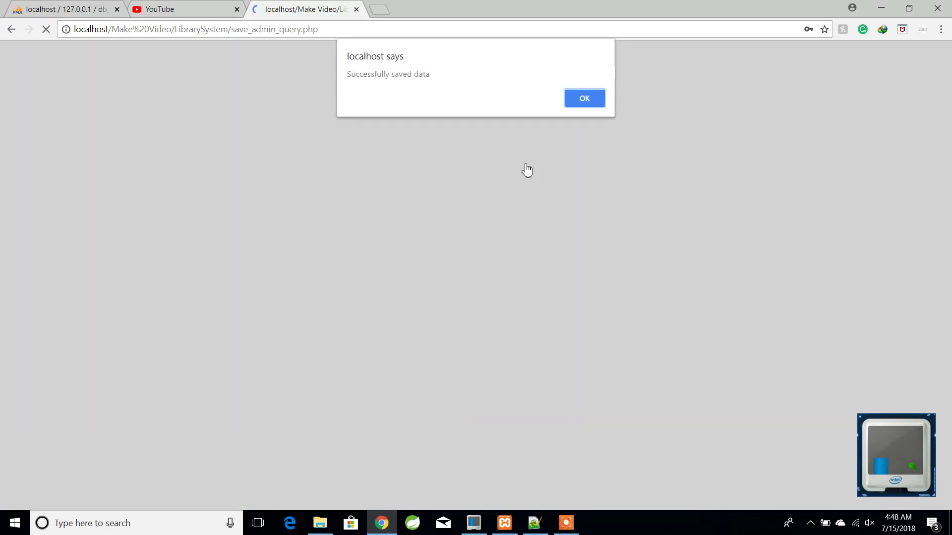
{"action": "left_click", "coordinate": [585, 97]}
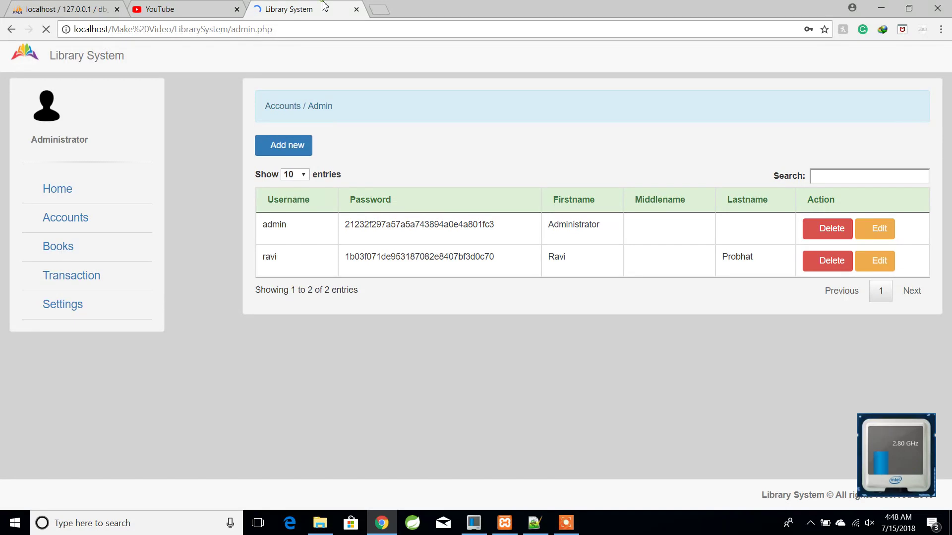
- Highlight the new account's username, then open the Accounts > Student list
{"action": "left_click_drag", "start_coordinate": [259, 266], "coordinate": [281, 268]}
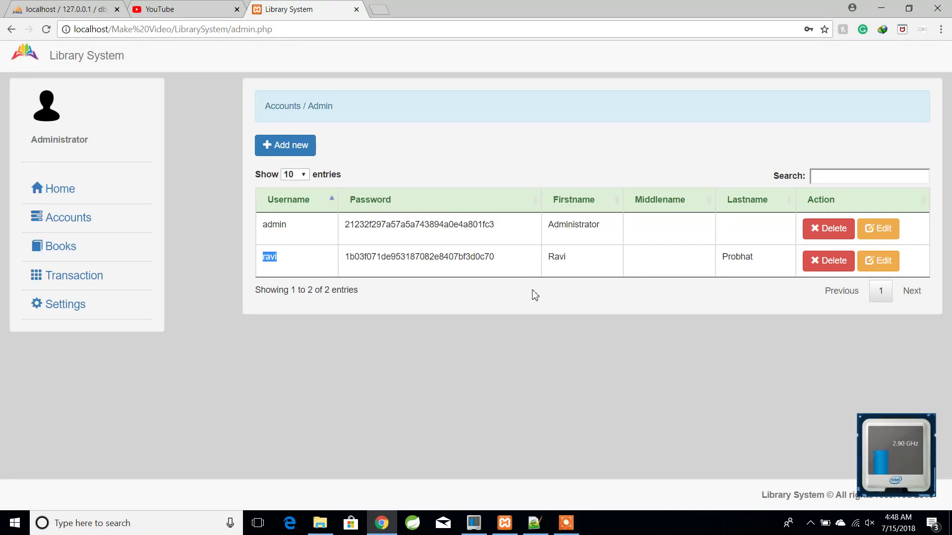
{"action": "left_click", "coordinate": [587, 258]}
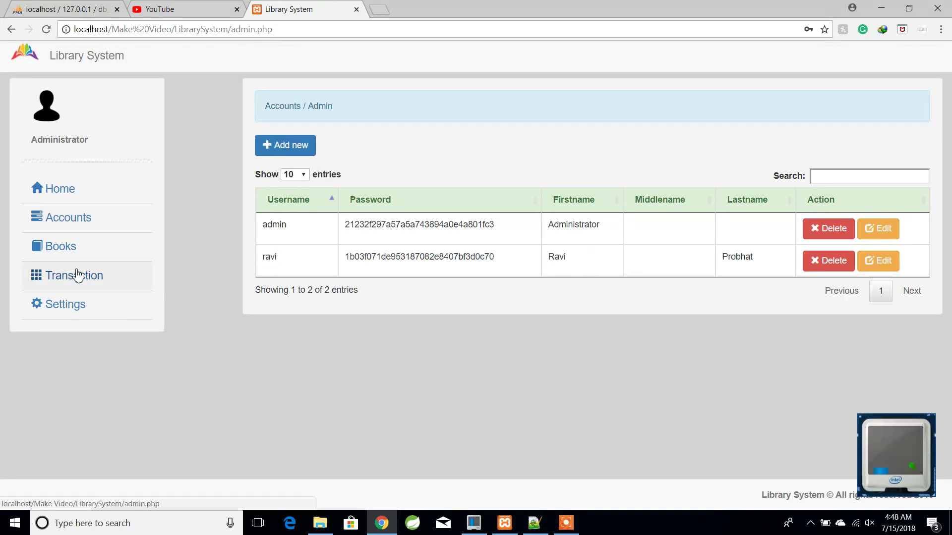
{"action": "left_click", "coordinate": [73, 220]}
{"action": "left_click", "coordinate": [71, 259]}
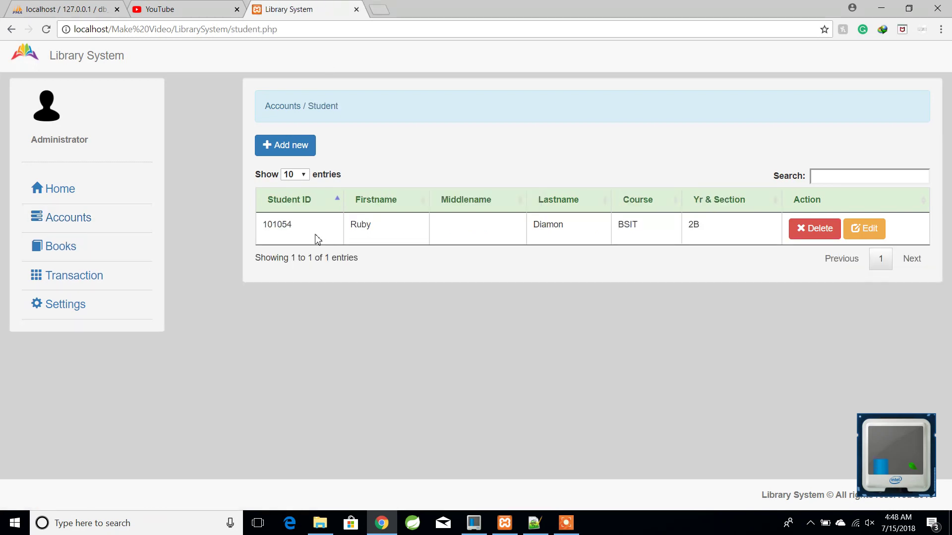
- Point out the existing student, then enter student ID 1040 and a first name
{"action": "left_click_drag", "start_coordinate": [292, 224], "coordinate": [263, 224]}
{"action": "left_click_drag", "start_coordinate": [351, 234], "coordinate": [393, 242]}
{"action": "left_click", "coordinate": [529, 235]}
{"action": "left_click", "coordinate": [305, 149]}
{"action": "left_click", "coordinate": [456, 190]}
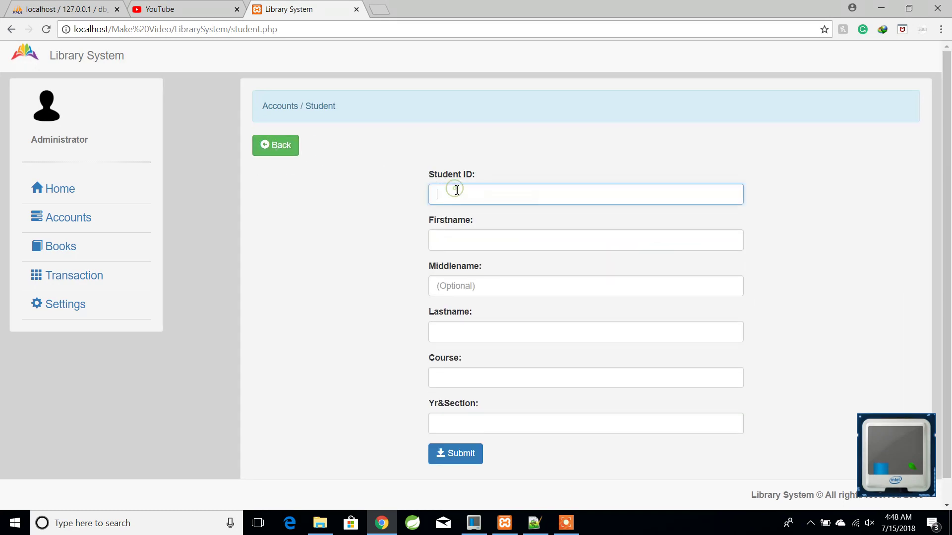
{"action": "type", "text": "10400"}
{"action": "left_click", "coordinate": [464, 244]}
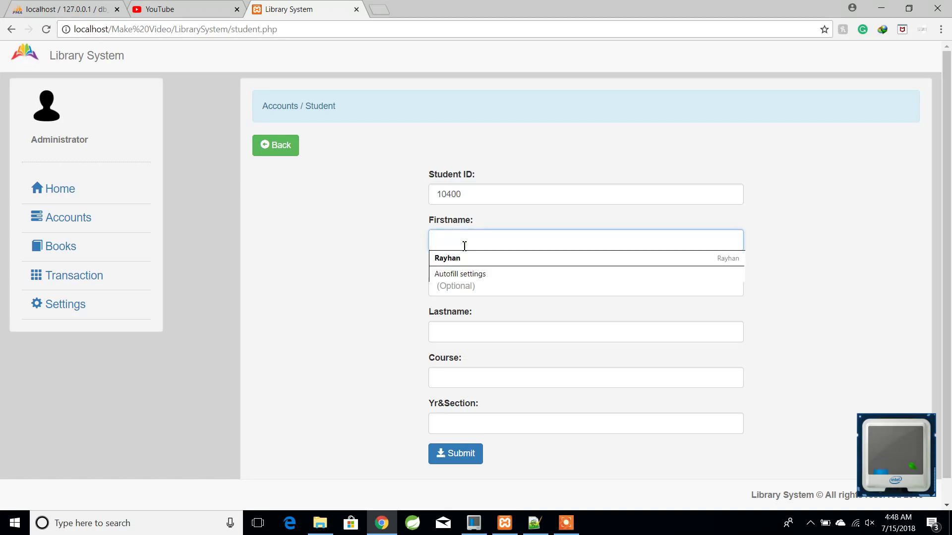
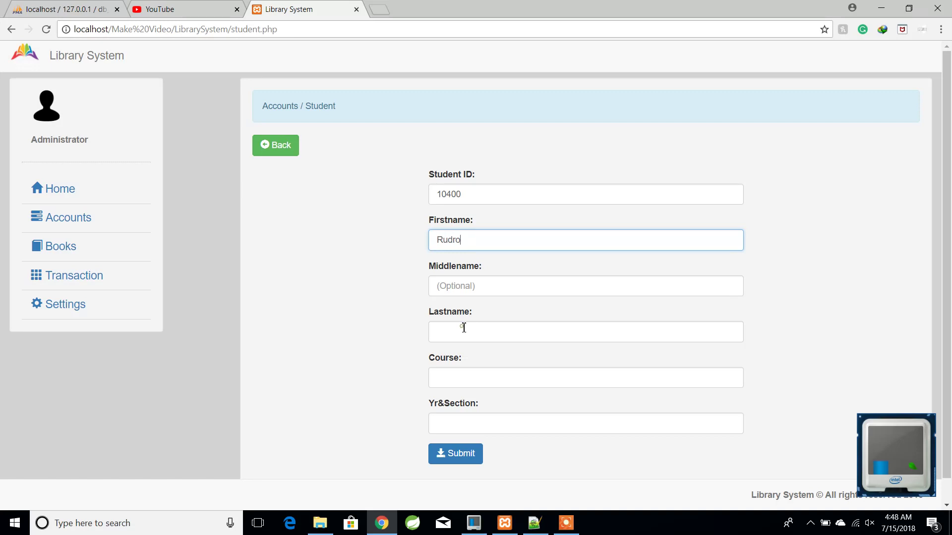
- Fill in last name, course CSE and section 2016,c, then save the student
{"action": "left_click", "coordinate": [464, 329]}
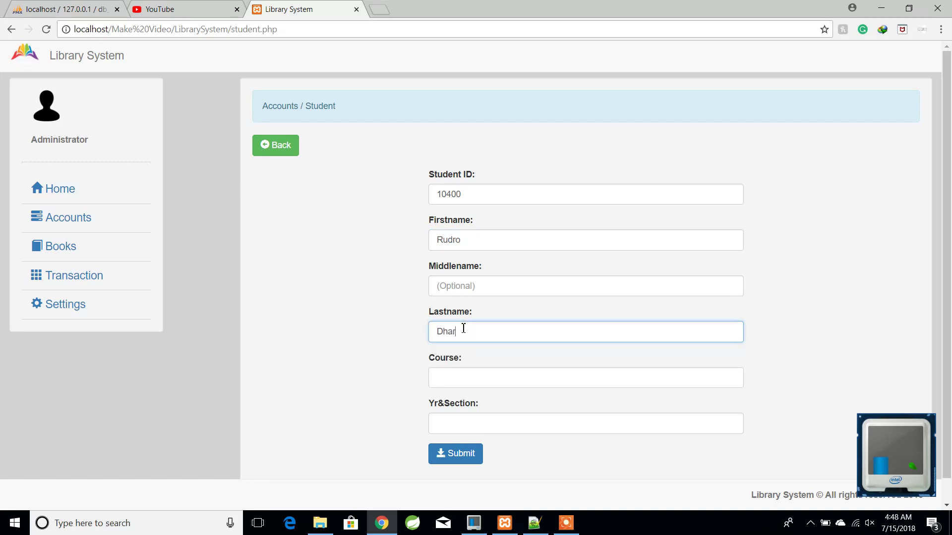
{"action": "left_click", "coordinate": [500, 381]}
{"action": "type", "text": "CSE"}
{"action": "left_click", "coordinate": [477, 423]}
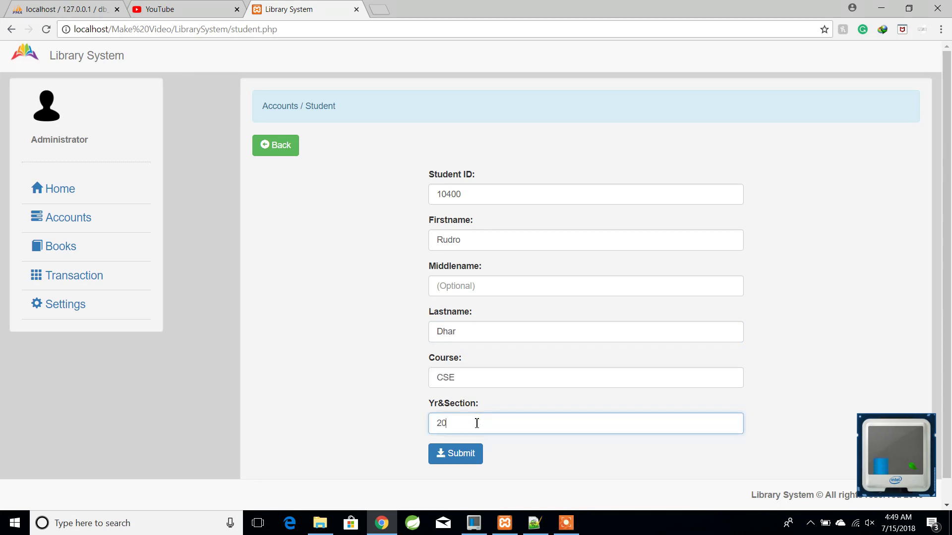
{"action": "type", "text": "2016,c"}
{"action": "left_click", "coordinate": [462, 461]}
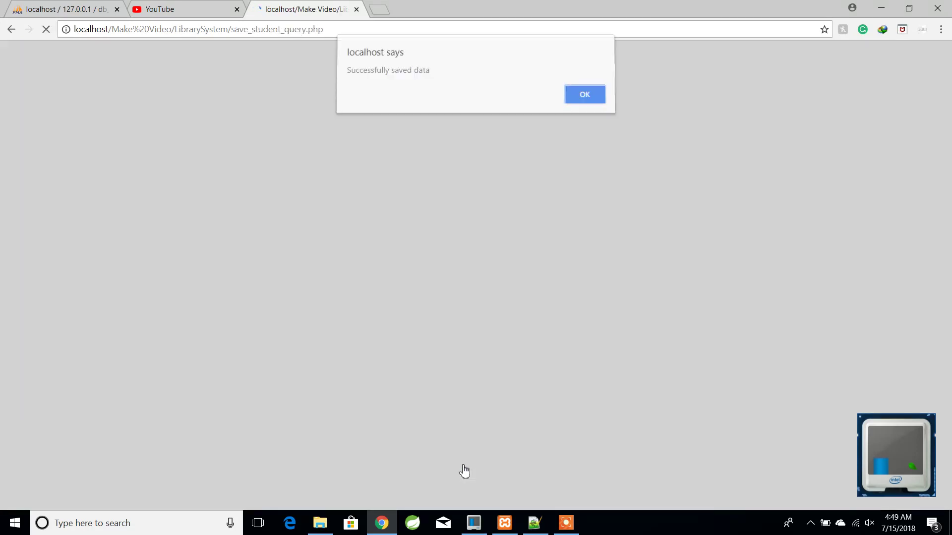
{"action": "left_click", "coordinate": [584, 98]}
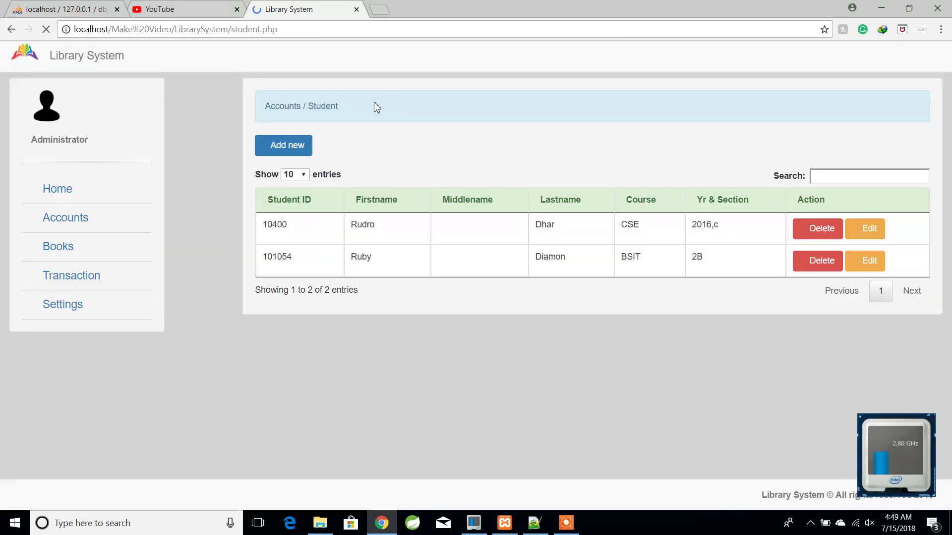
- Compare the new and existing students' names and section values in the list
{"action": "double_click", "coordinate": [709, 264]}
{"action": "double_click", "coordinate": [382, 225]}
{"action": "double_click", "coordinate": [733, 228]}
{"action": "left_click", "coordinate": [701, 238]}
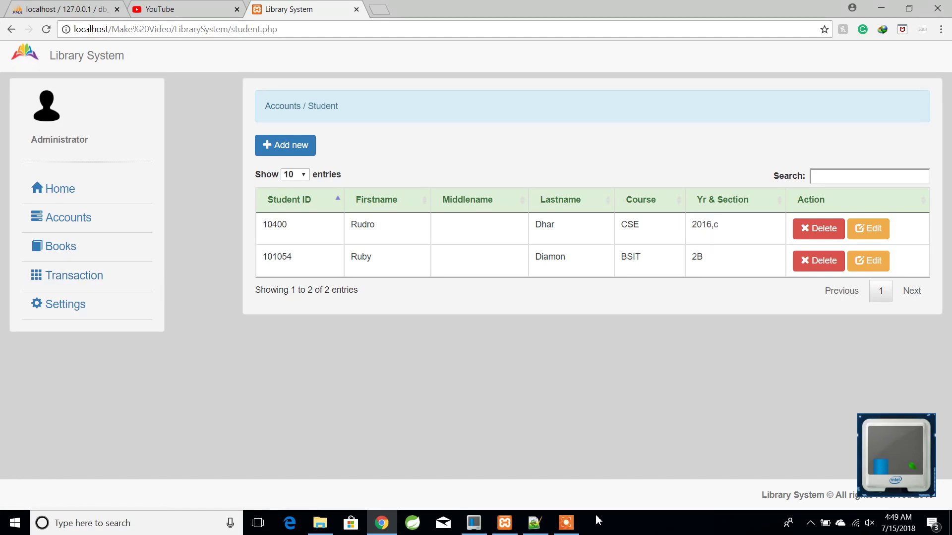
{"action": "left_click", "coordinate": [534, 523]}
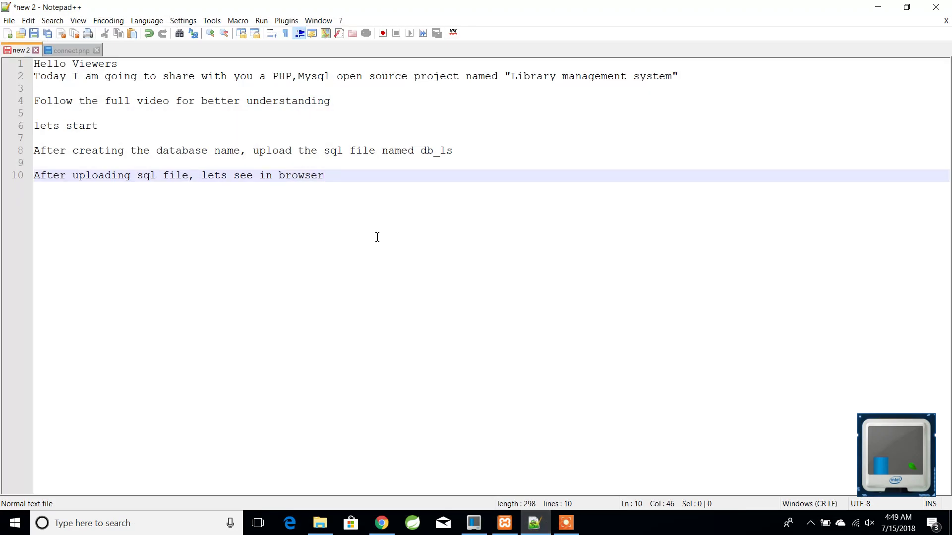
- Add note line 13: 'Here we have successfully can create the admin and student'
{"action": "key", "text": "Return"}
{"action": "key", "text": "Return"}
{"action": "key", "text": "Return"}
{"action": "type", "text": "Here"}
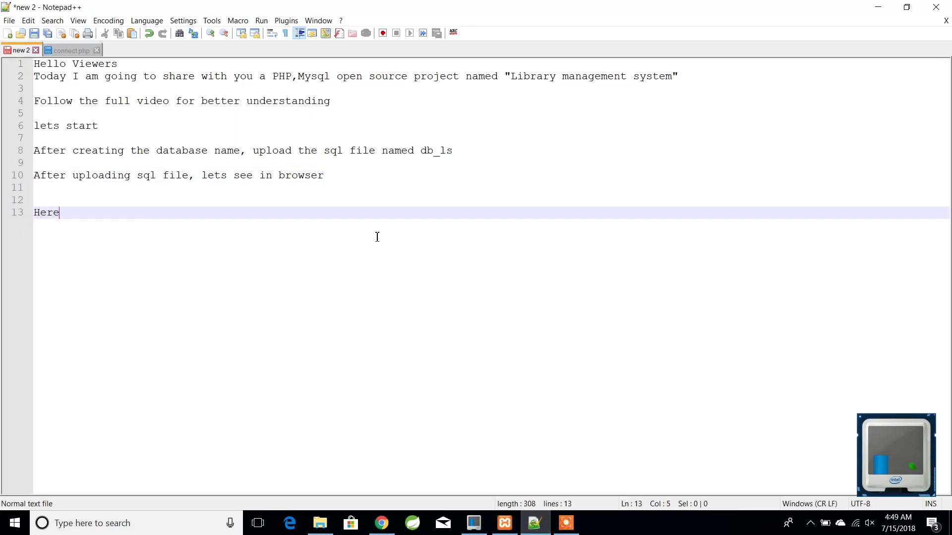
{"action": "type", "text": " we have successfully ca"}
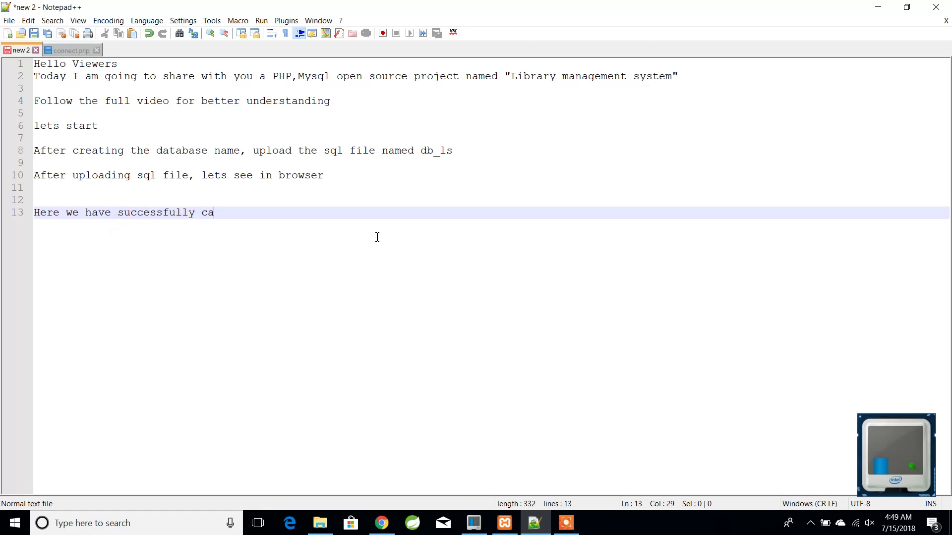
{"action": "type", "text": "n create the a"}
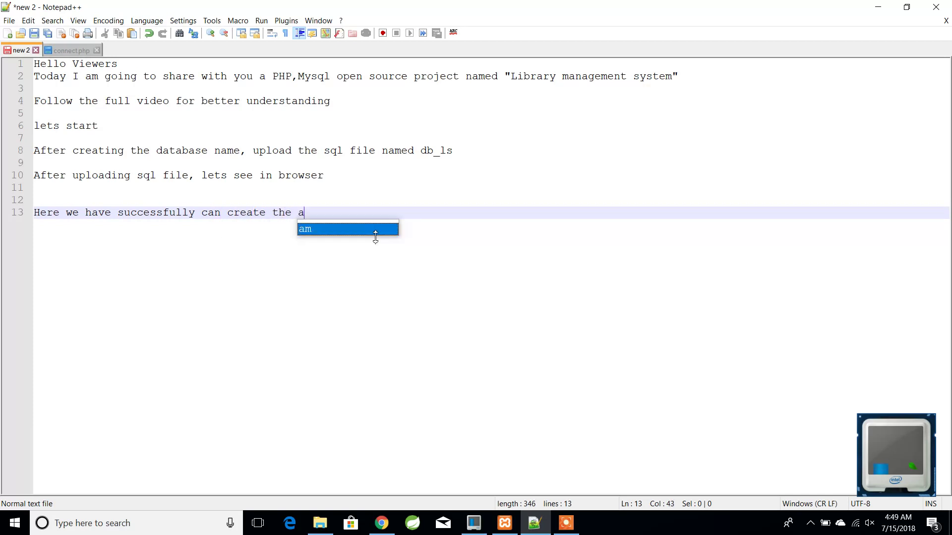
{"action": "type", "text": "d"}
{"action": "key", "text": "BackSpace"}
{"action": "key", "text": "BackSpace"}
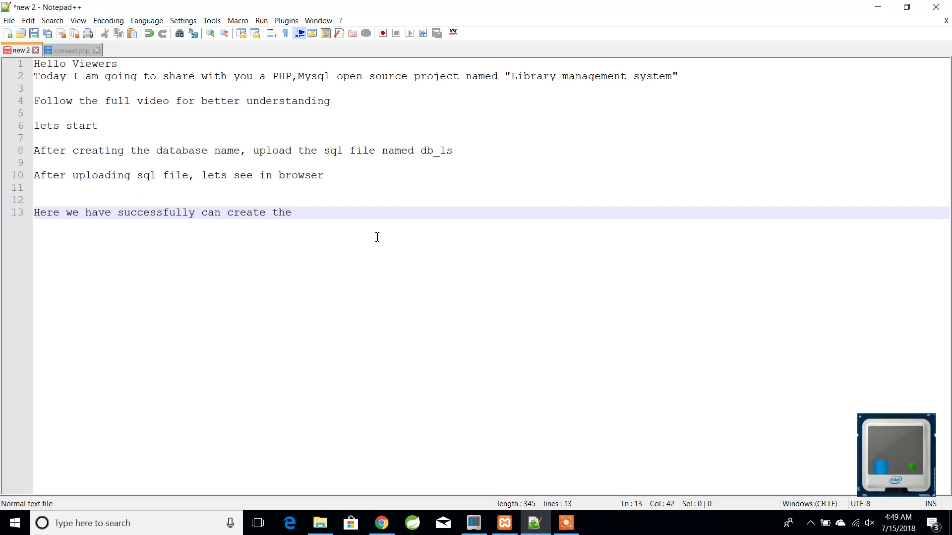
{"action": "type", "text": "user and st"}
{"action": "type", "text": "udent"}
{"action": "key", "text": "BackSpace"}
{"action": "key", "text": "BackSpace"}
{"action": "key", "text": "BackSpace"}
{"action": "key", "text": "BackSpace"}
{"action": "type", "text": "admin"}
{"action": "left_click", "coordinate": [432, 214]}
{"action": "key", "text": "Return"}
{"action": "key", "text": "Return"}
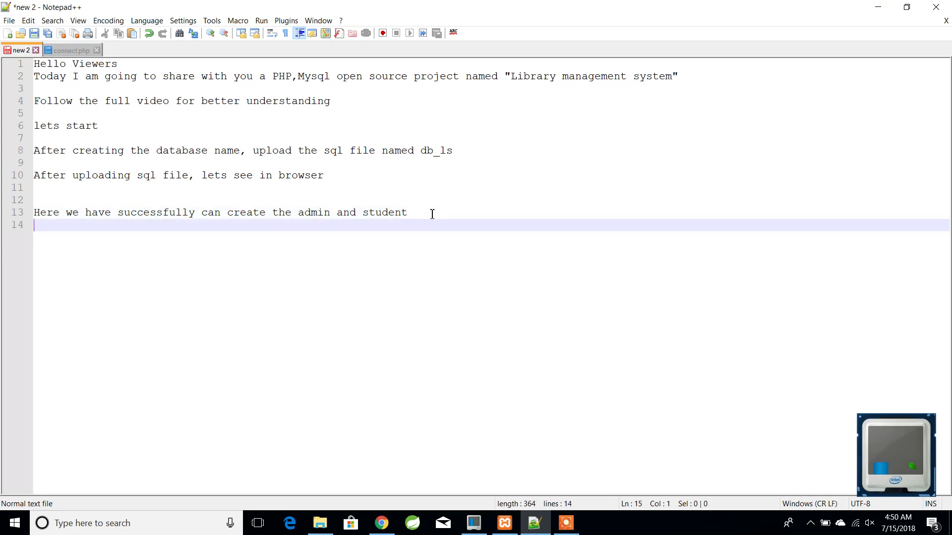
- Add the librarian record-keeping line and the 'See the full video... next part is important' note
{"action": "type", "text": "No"}
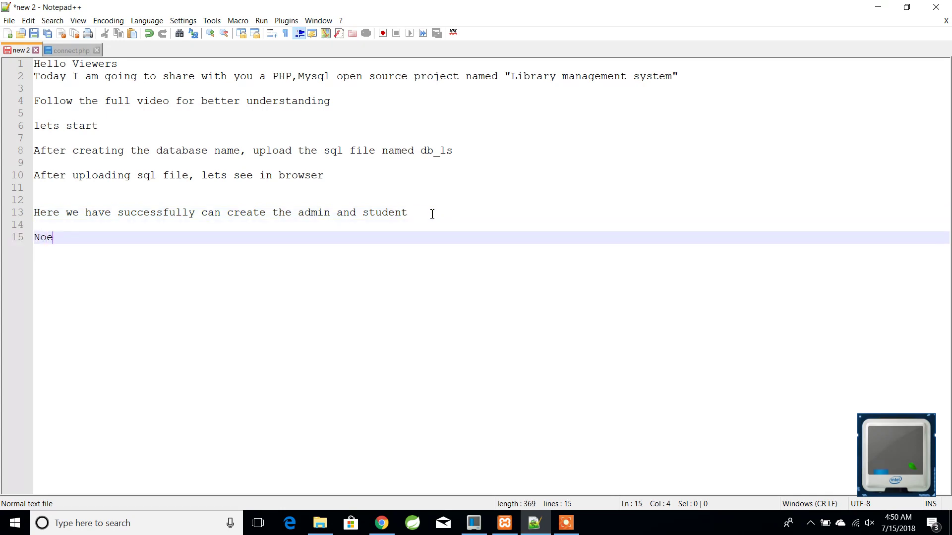
{"action": "type", "text": "w,the l"}
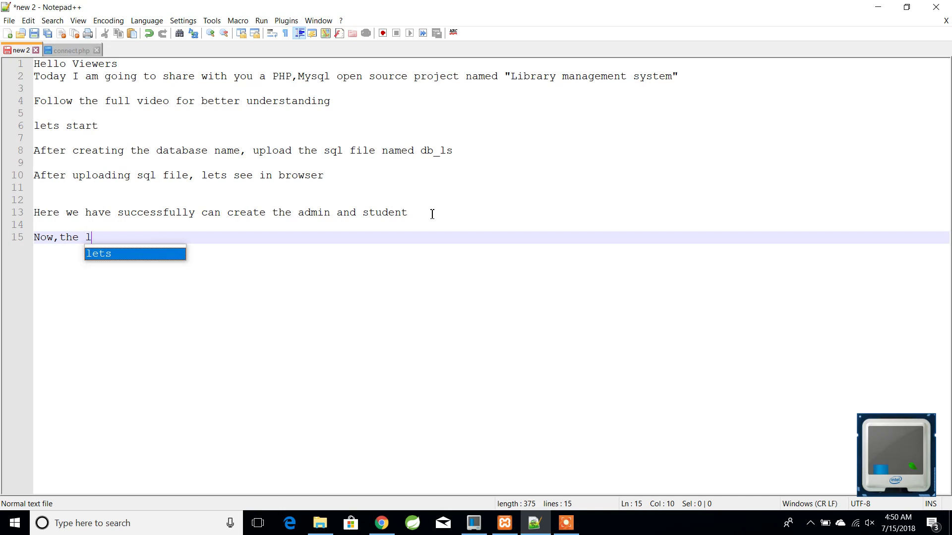
{"action": "type", "text": "ibrarian will a"}
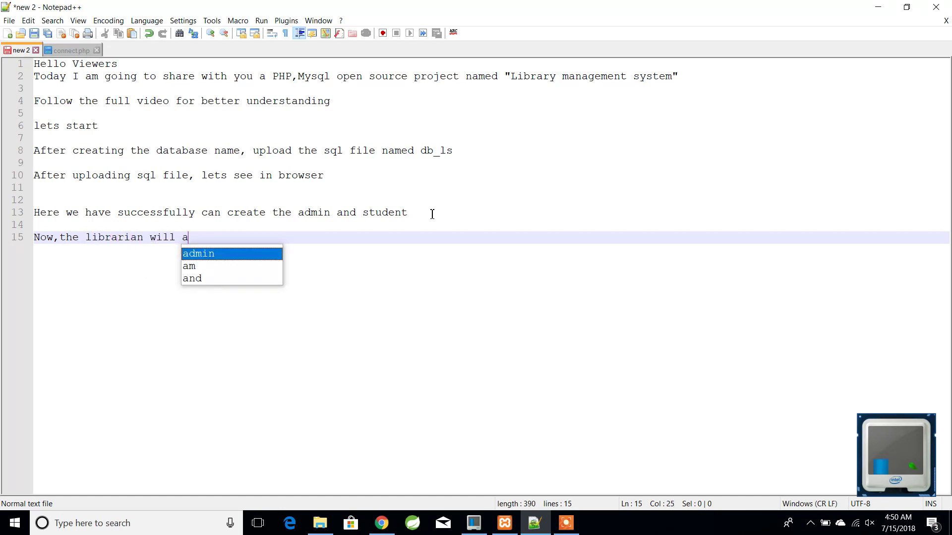
{"action": "type", "text": "ble to "}
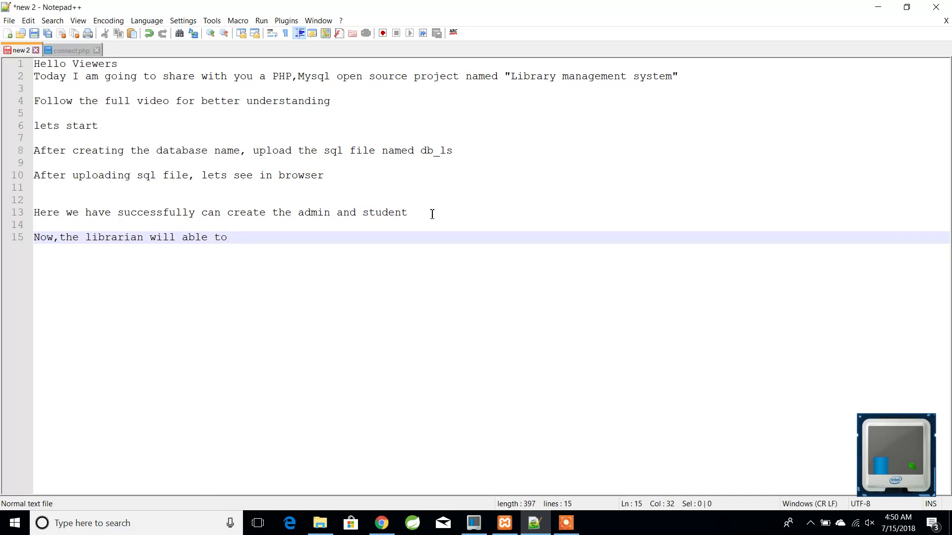
{"action": "type", "text": "give the b"}
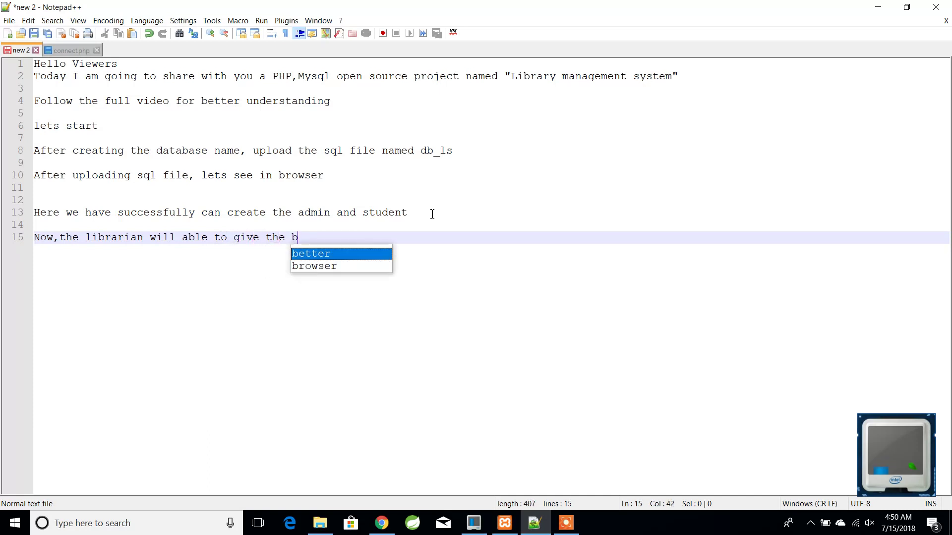
{"action": "type", "text": "ook and can keep the rec"}
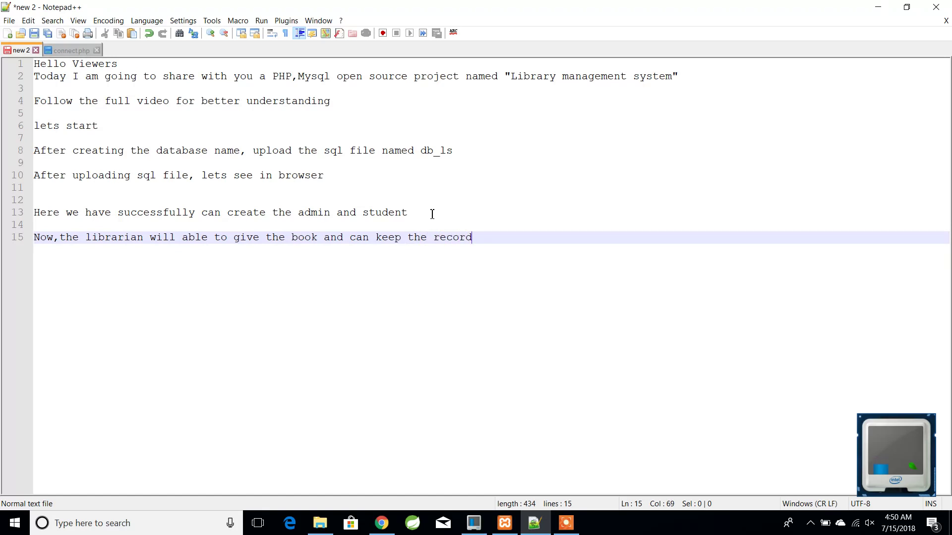
{"action": "type", "text": "ord"}
{"action": "key", "text": "Return"}
{"action": "key", "text": "Return"}
{"action": "type", "text": "See the full "}
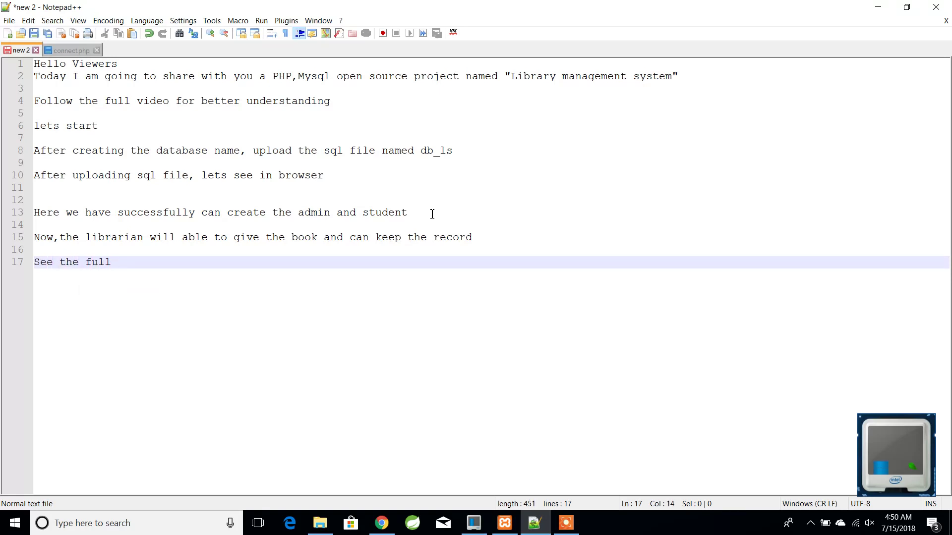
{"action": "type", "text": "video"}
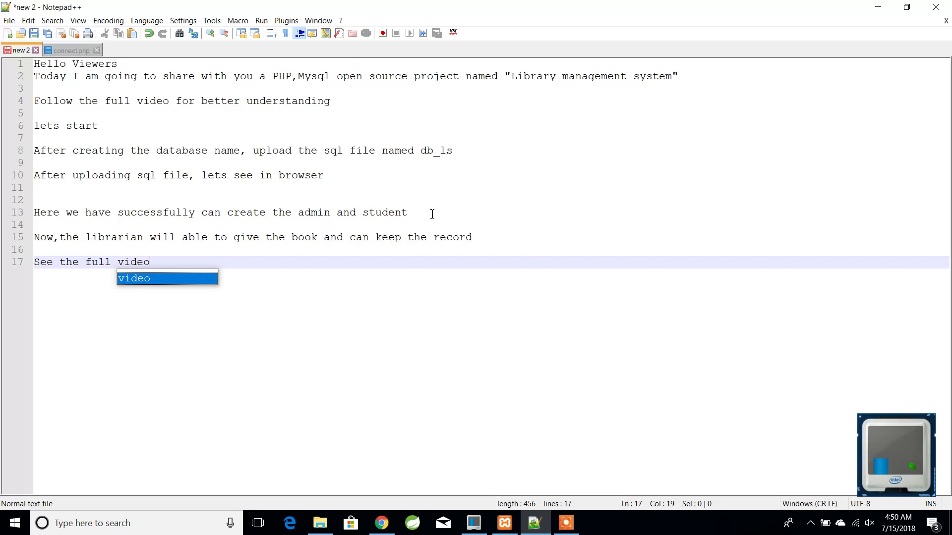
{"action": "type", "text": "... next part is import"}
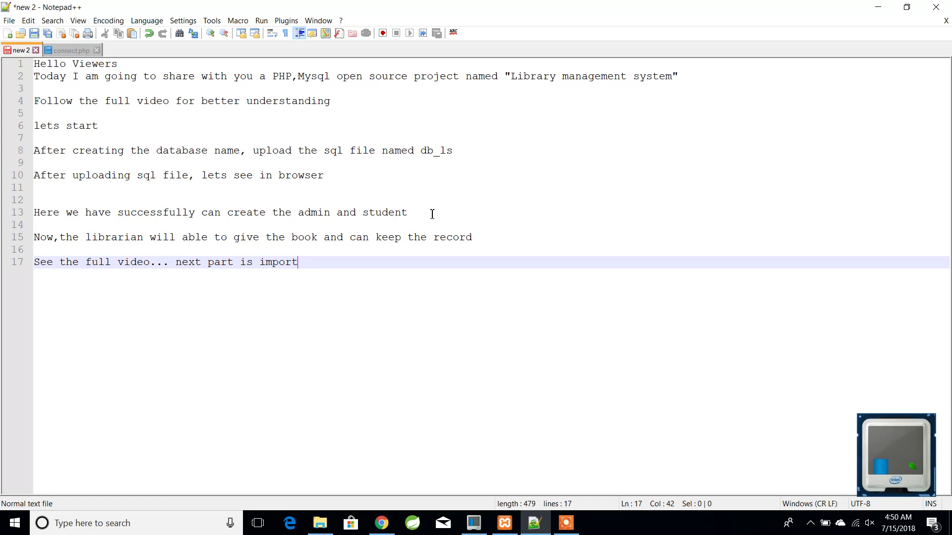
{"action": "type", "text": "ant,t"}
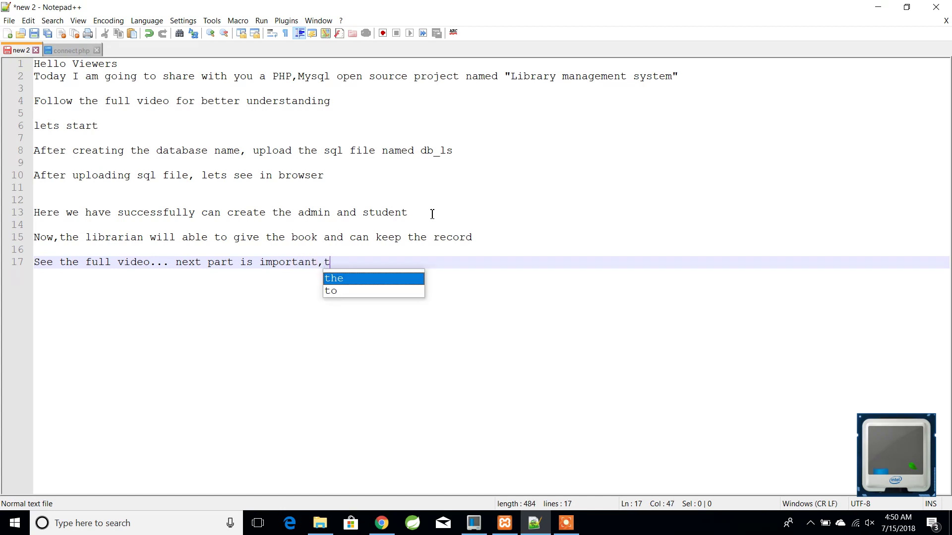
{"action": "type", "text": "heres more"}
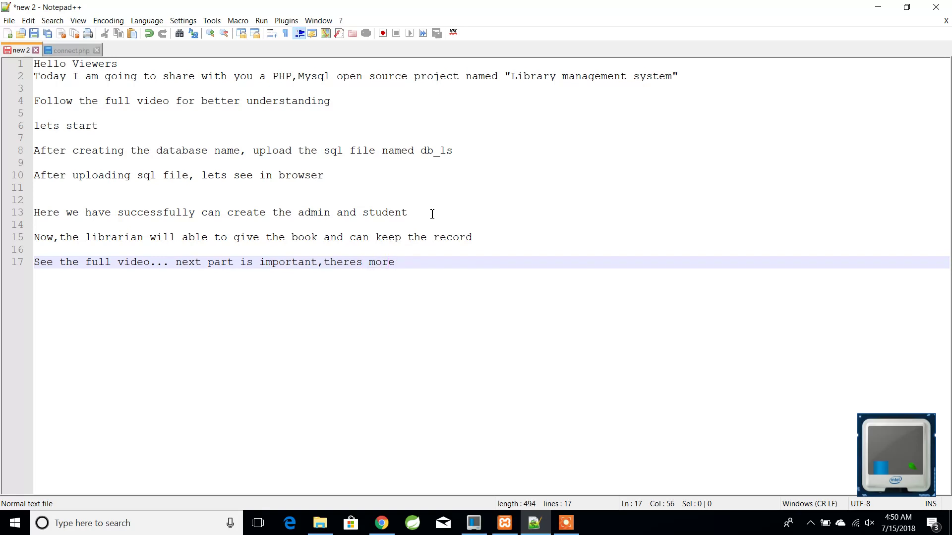
{"action": "type", "text": "'"}
{"action": "key", "text": "Return"}
{"action": "key", "text": "Return"}
- Start a new book titled Harry with description 'This is example'
{"action": "left_click", "coordinate": [381, 523]}
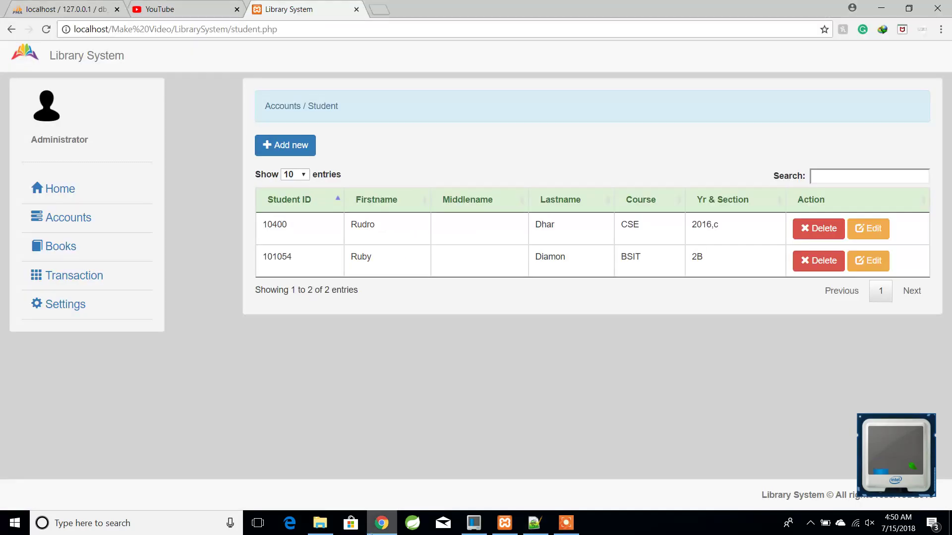
{"action": "left_click", "coordinate": [63, 245]}
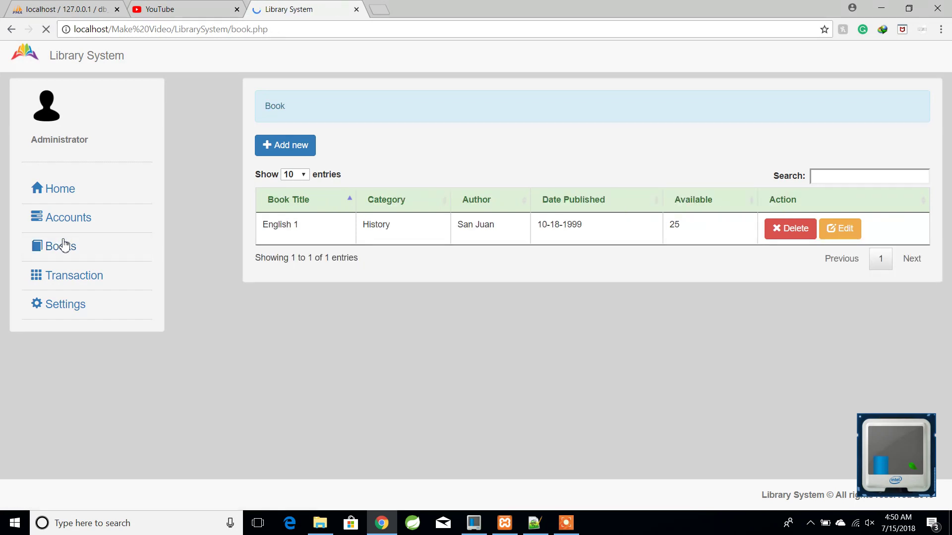
{"action": "left_click", "coordinate": [310, 149]}
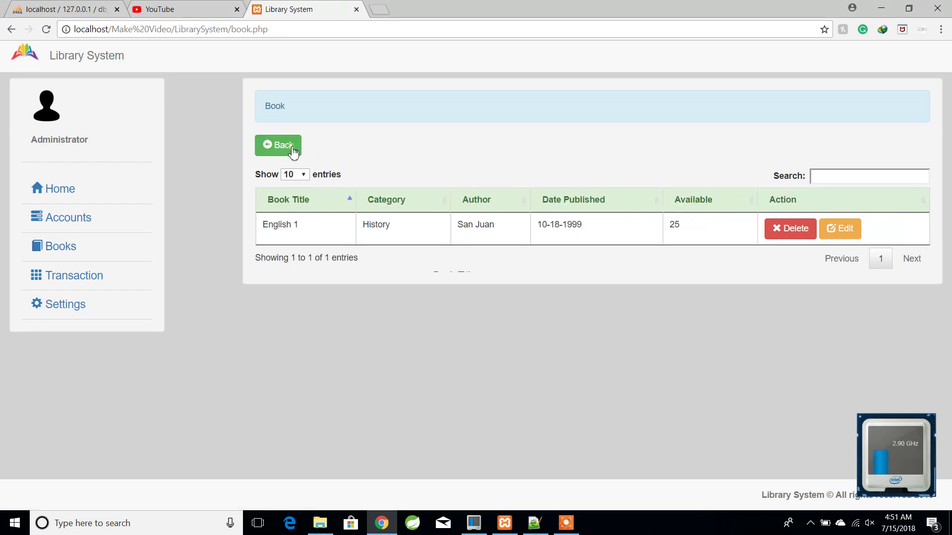
{"action": "left_click", "coordinate": [473, 194]}
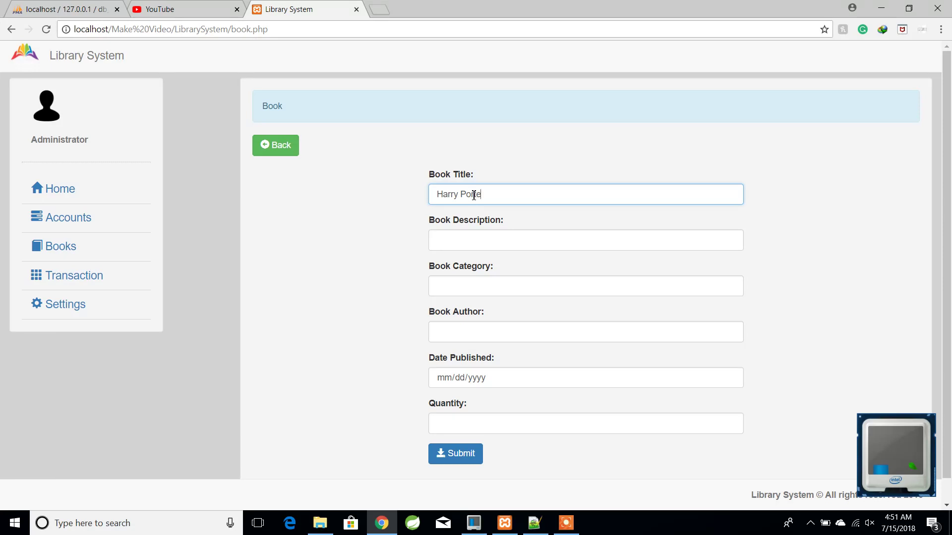
{"action": "left_click", "coordinate": [479, 239]}
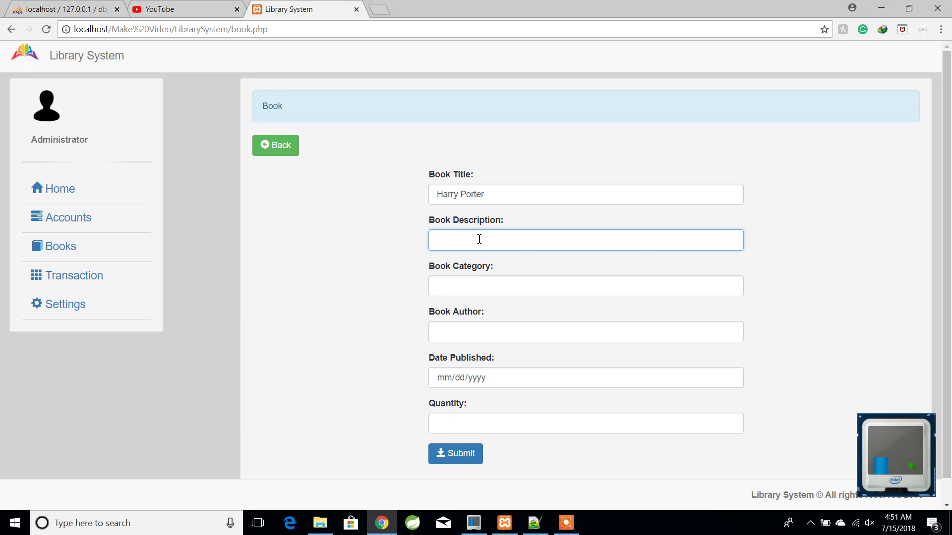
{"action": "left_click", "coordinate": [489, 198]}
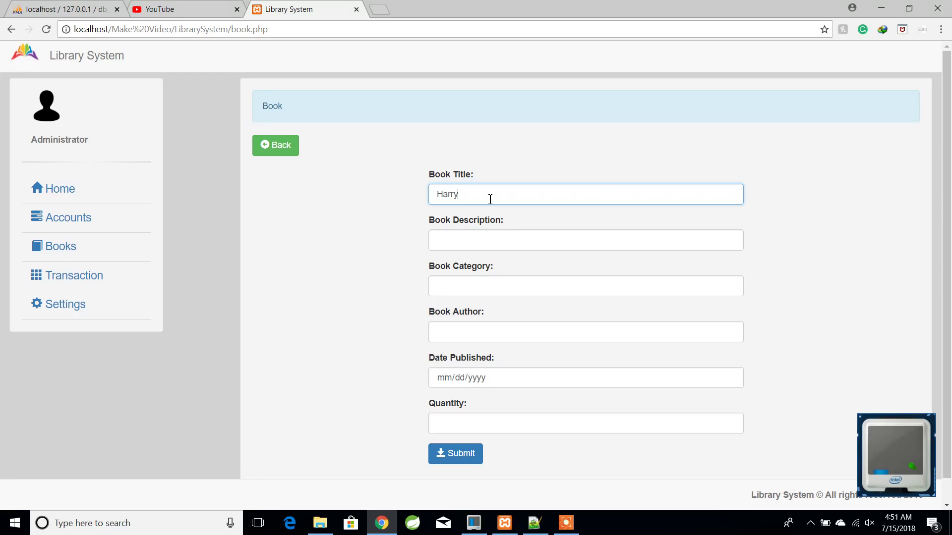
{"action": "left_click", "coordinate": [480, 236]}
{"action": "type", "text": "This"}
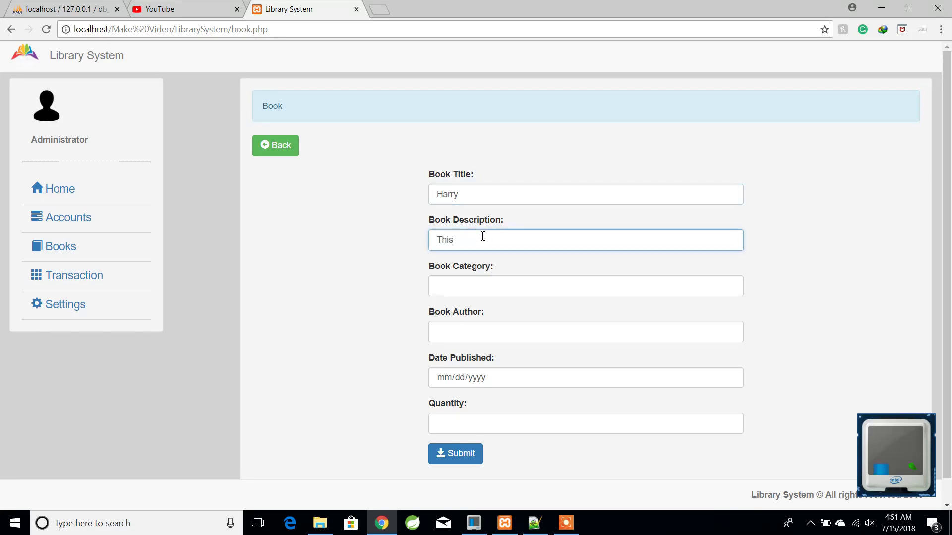
{"action": "type", "text": " is example"}
- Set the book's category A, author Authorr and publication date 01/01/2018
{"action": "left_click", "coordinate": [466, 289]}
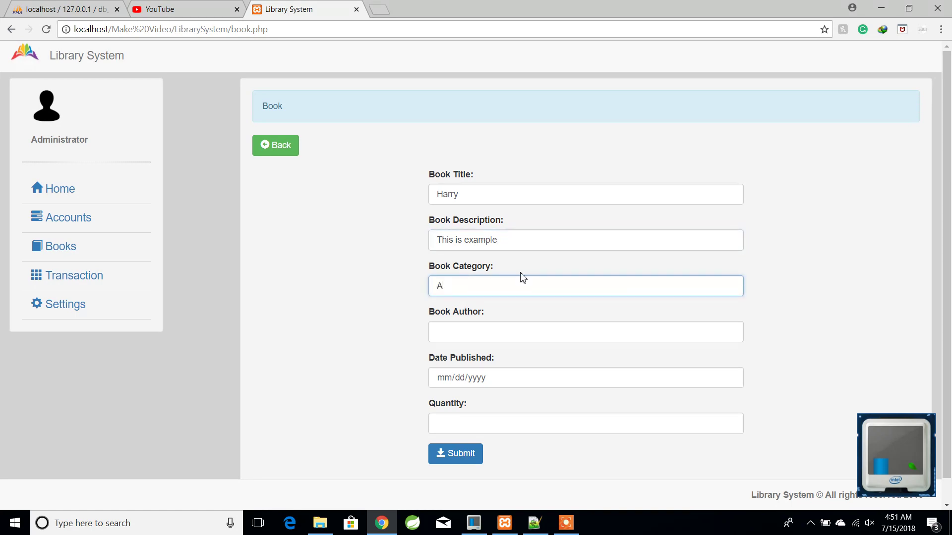
{"action": "left_click", "coordinate": [513, 329]}
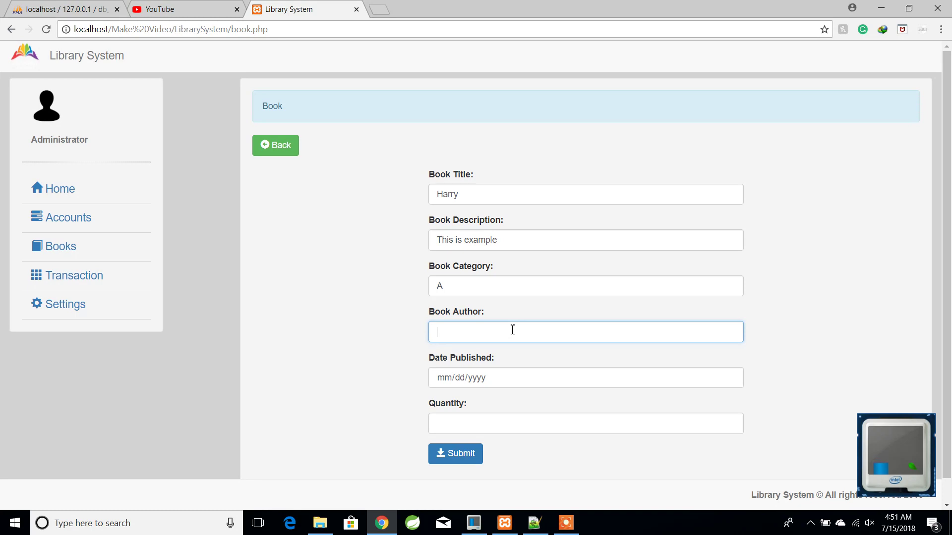
{"action": "type", "text": "Authorr"}
{"action": "left_click", "coordinate": [477, 379]}
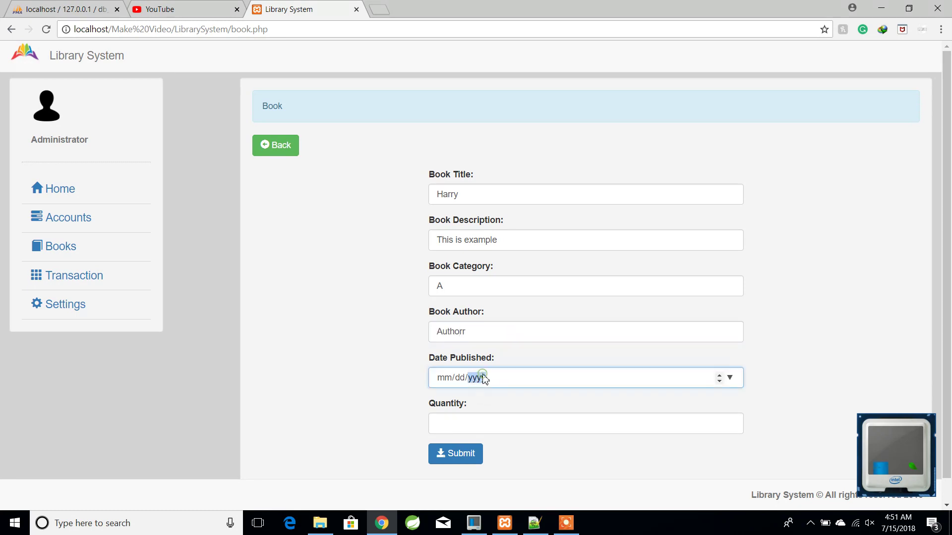
{"action": "left_click", "coordinate": [447, 379]}
{"action": "left_click", "coordinate": [719, 375]}
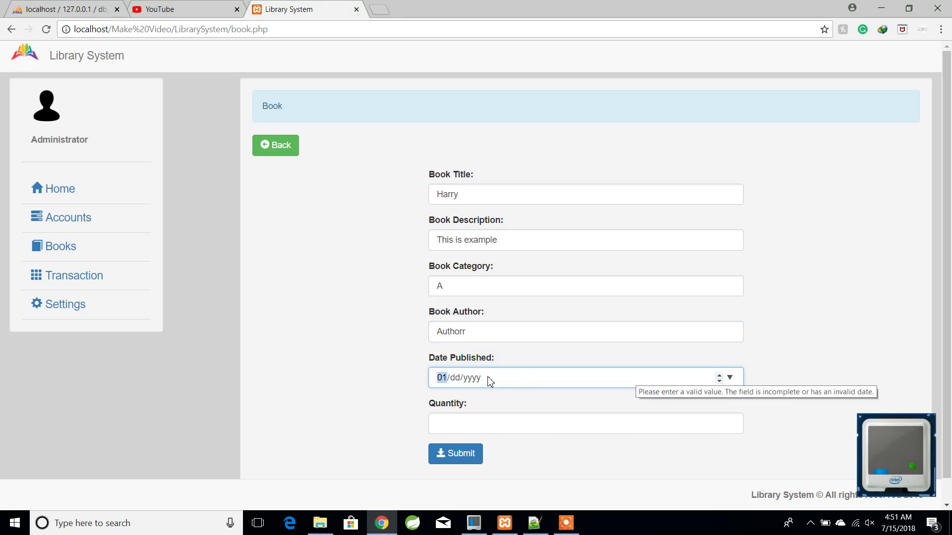
{"action": "left_click", "coordinate": [454, 378]}
{"action": "left_click", "coordinate": [719, 374]}
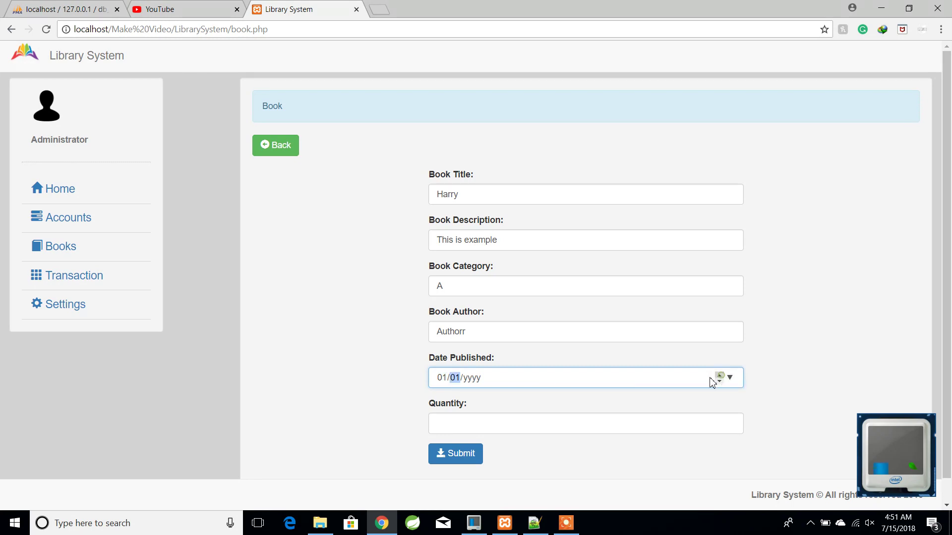
{"action": "left_click", "coordinate": [475, 378]}
{"action": "left_click", "coordinate": [719, 374]}
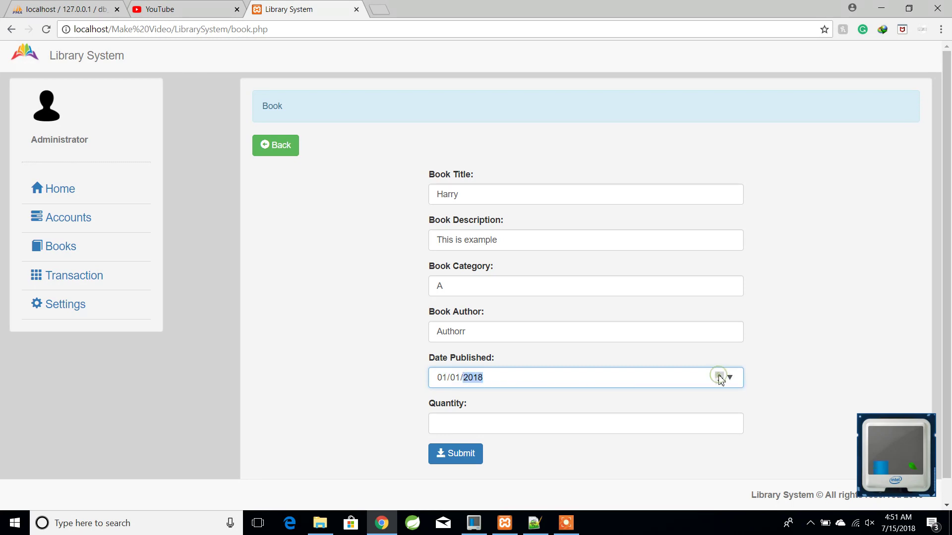
{"action": "left_click", "coordinate": [719, 374]}
{"action": "left_click", "coordinate": [718, 382]}
- Set quantity 2 and save the book record
{"action": "left_click", "coordinate": [501, 425]}
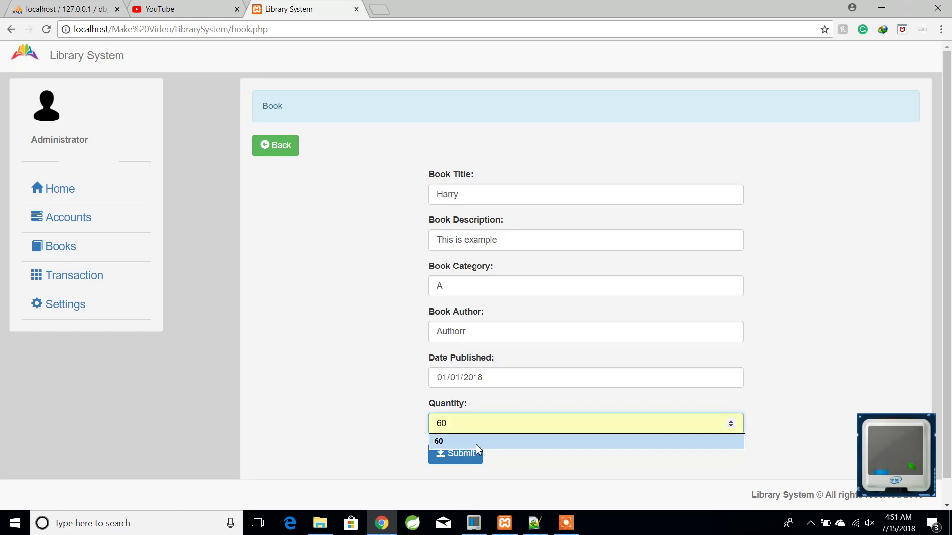
{"action": "type", "text": "2"}
{"action": "left_click", "coordinate": [358, 435]}
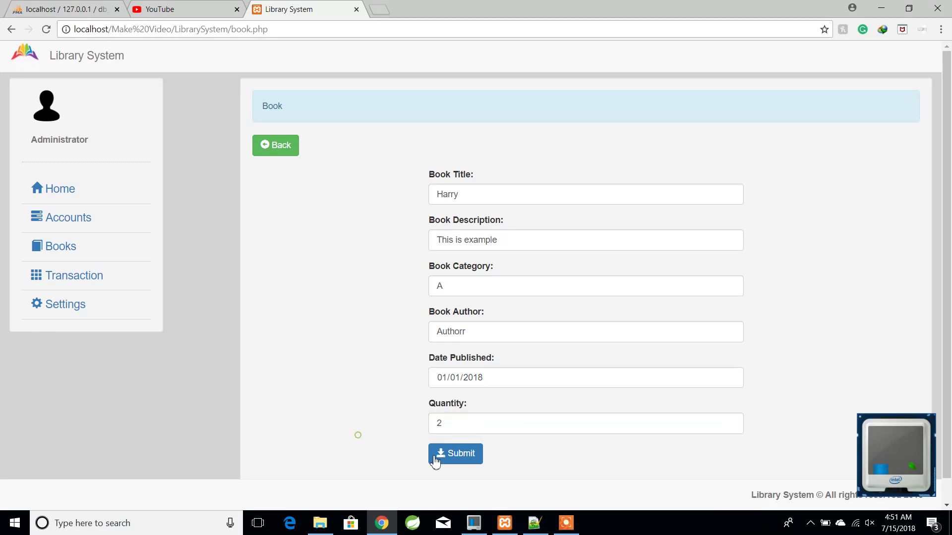
{"action": "left_click", "coordinate": [435, 460]}
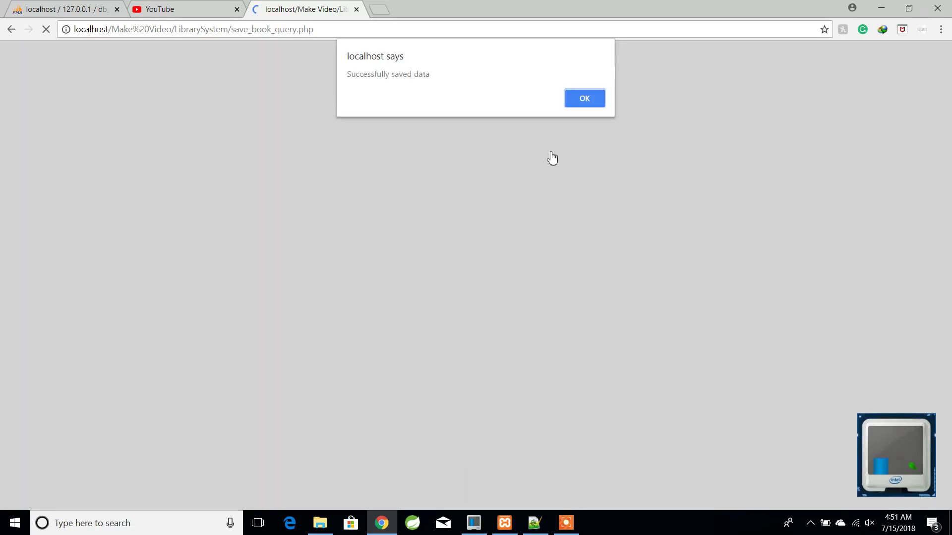
{"action": "left_click", "coordinate": [573, 95]}
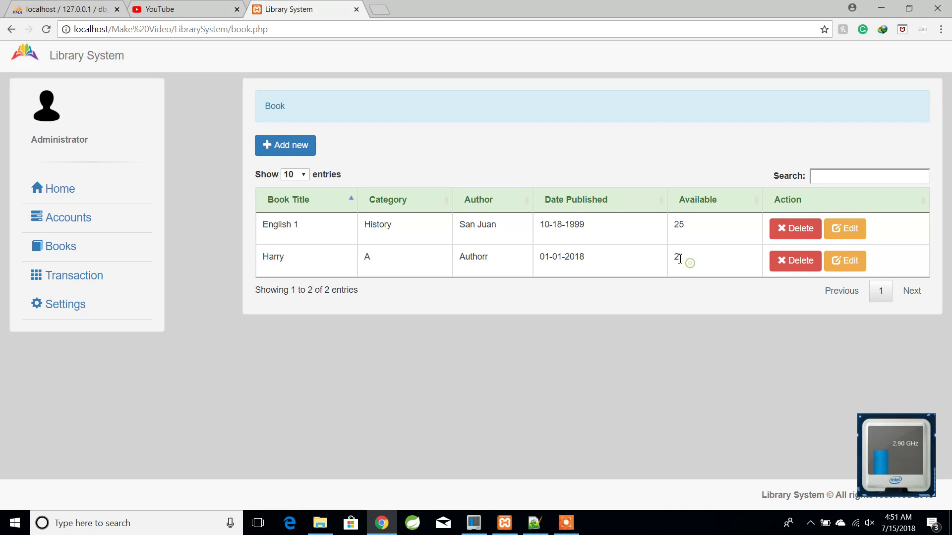
- Compare both books' available counts and sort the list by Available
{"action": "left_click_drag", "start_coordinate": [679, 259], "coordinate": [675, 236]}
{"action": "left_click", "coordinate": [703, 251]}
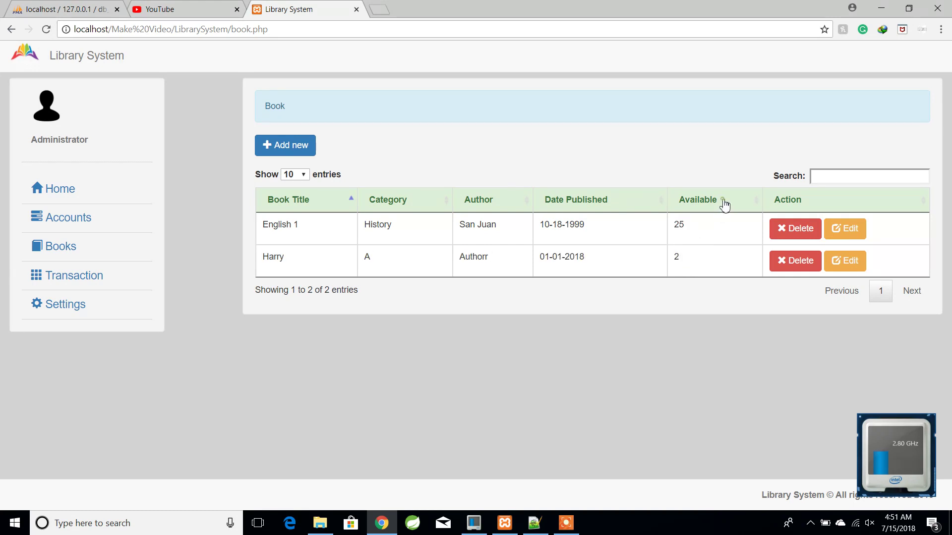
{"action": "left_click", "coordinate": [687, 202]}
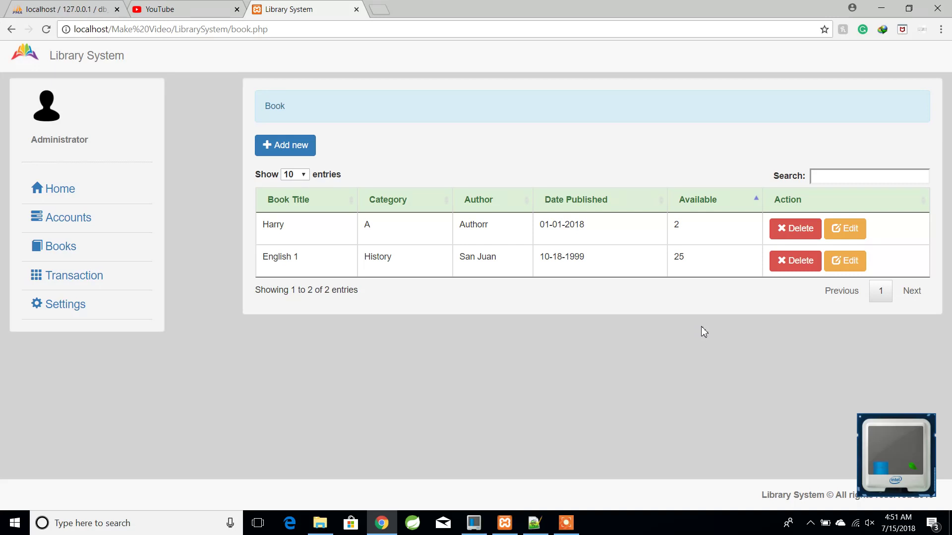
{"action": "left_click", "coordinate": [60, 286]}
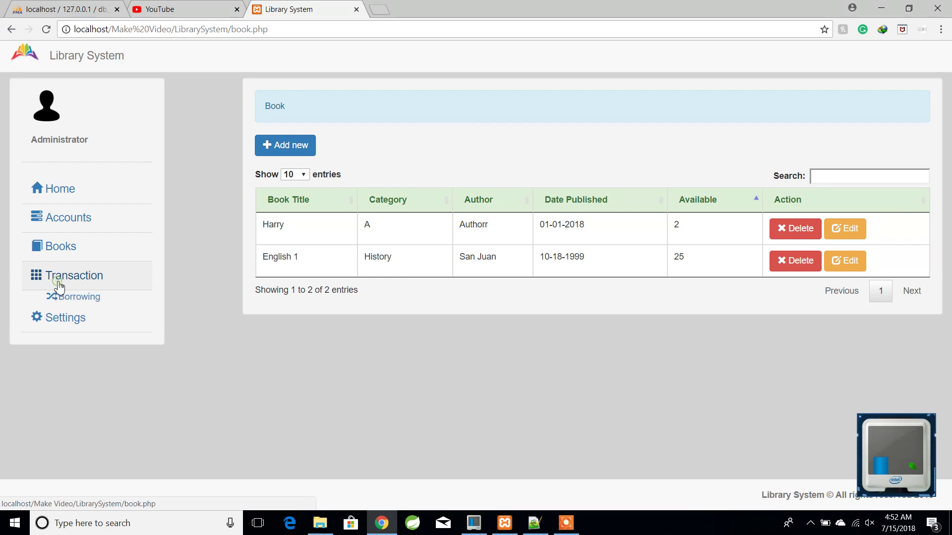
- On the Borrowing page, attempt a borrow without a student and dismiss the warning
{"action": "left_click", "coordinate": [80, 298]}
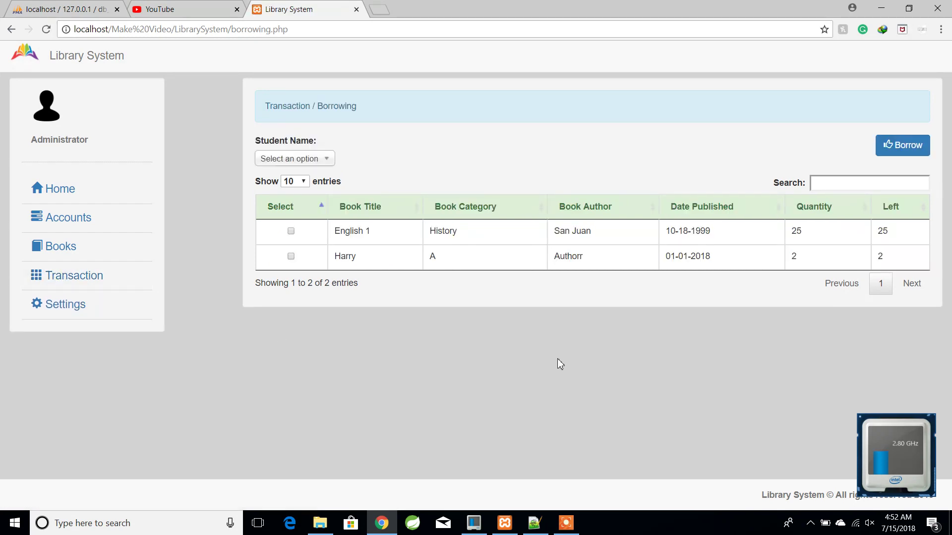
{"action": "left_click", "coordinate": [893, 155]}
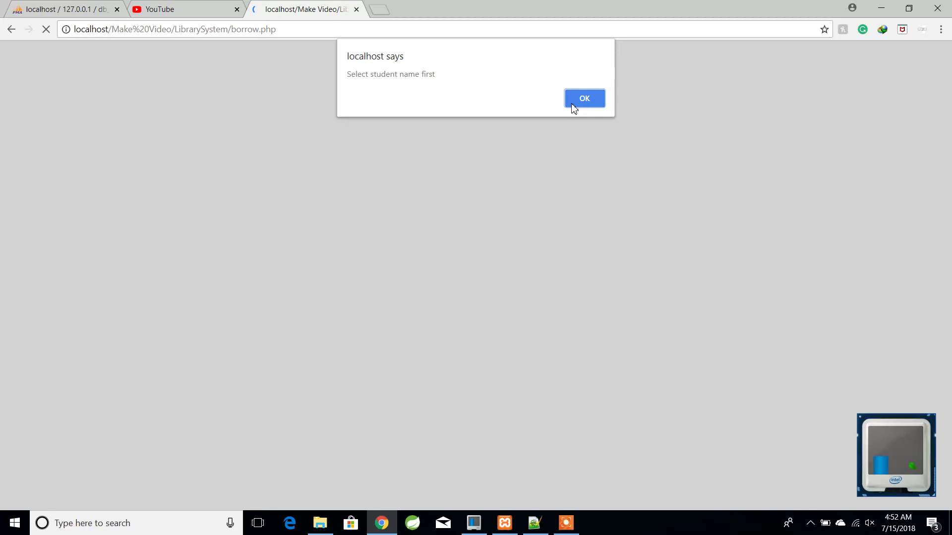
{"action": "left_click", "coordinate": [573, 105]}
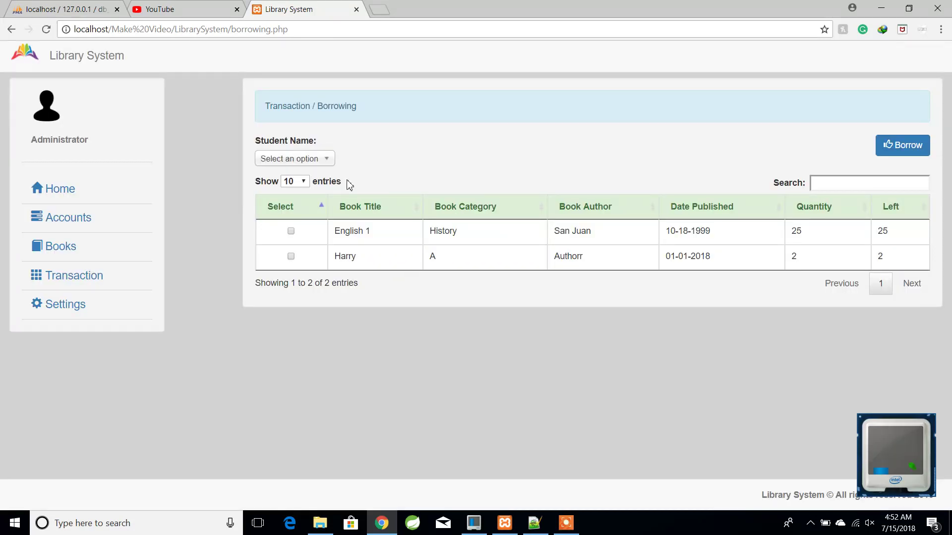
- Borrow Harry for the first student in the Student Name list
{"action": "left_click", "coordinate": [312, 159]}
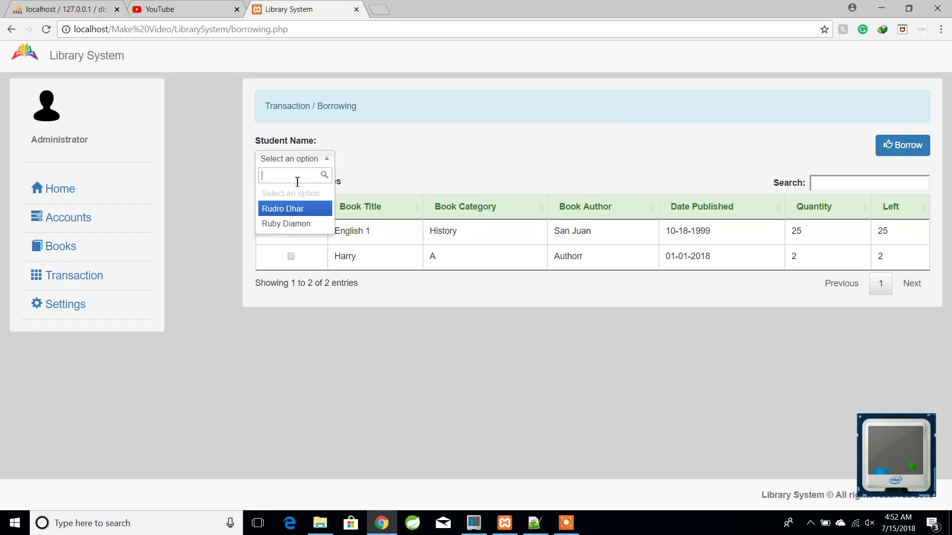
{"action": "left_click", "coordinate": [291, 212]}
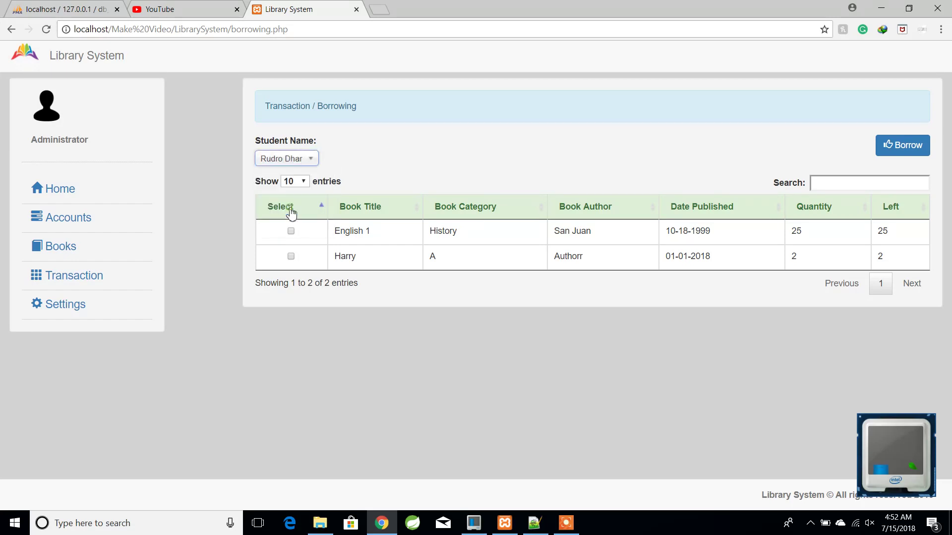
{"action": "left_click", "coordinate": [290, 257]}
{"action": "double_click", "coordinate": [795, 257]}
{"action": "left_click", "coordinate": [898, 150]}
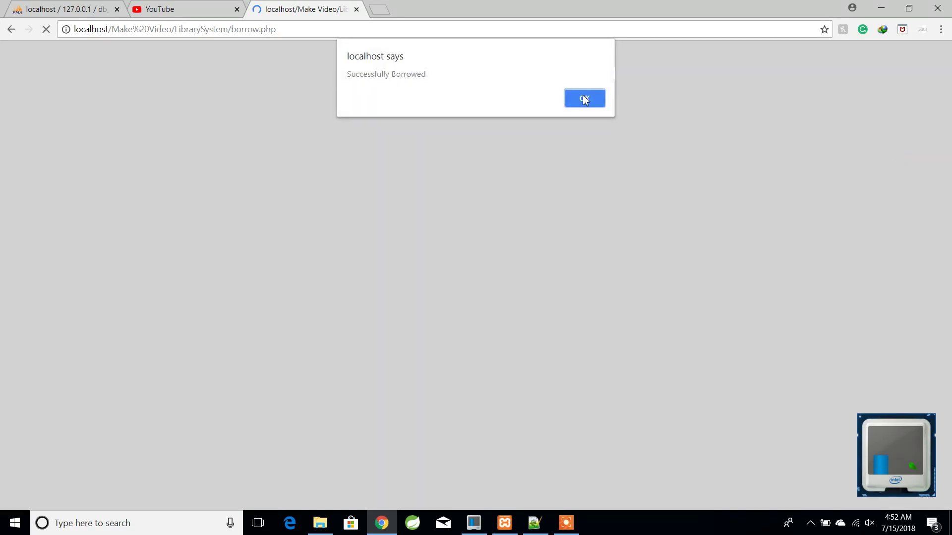
{"action": "left_click", "coordinate": [583, 99]}
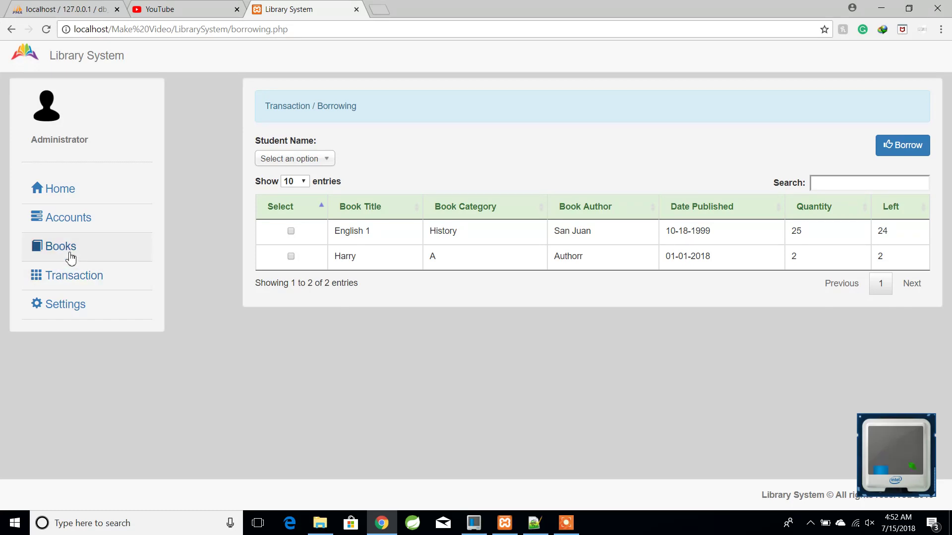
{"action": "left_click", "coordinate": [124, 251]}
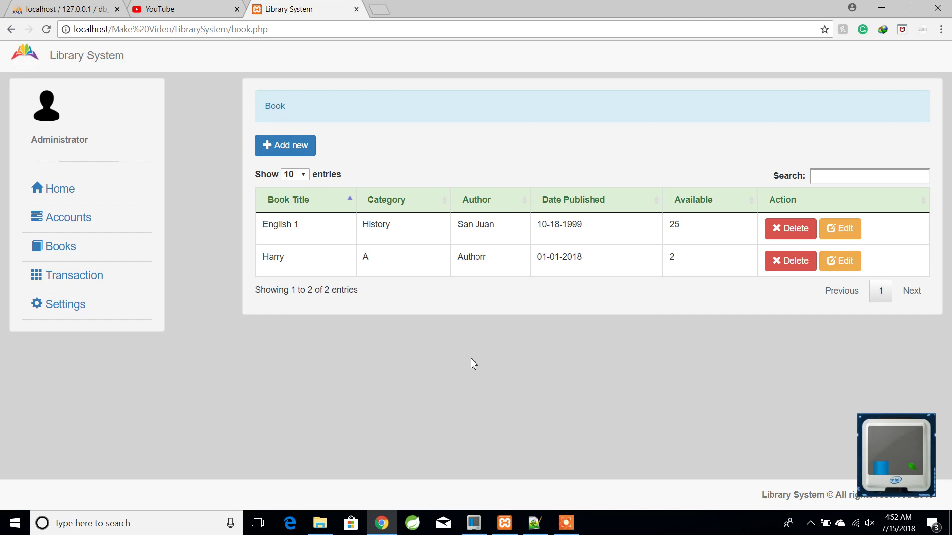
- Visit the Transaction Borrowing page, then the Returning page
{"action": "left_click", "coordinate": [70, 276]}
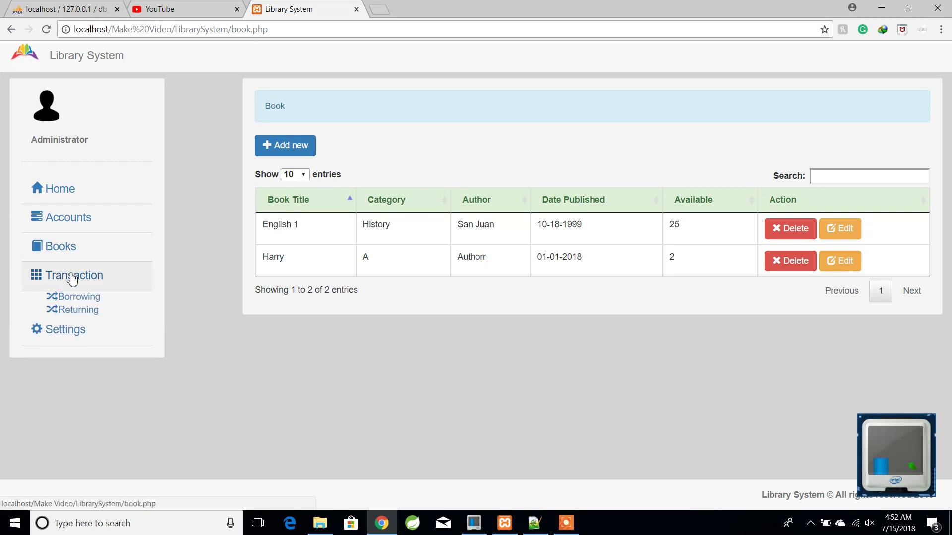
{"action": "left_click", "coordinate": [79, 301]}
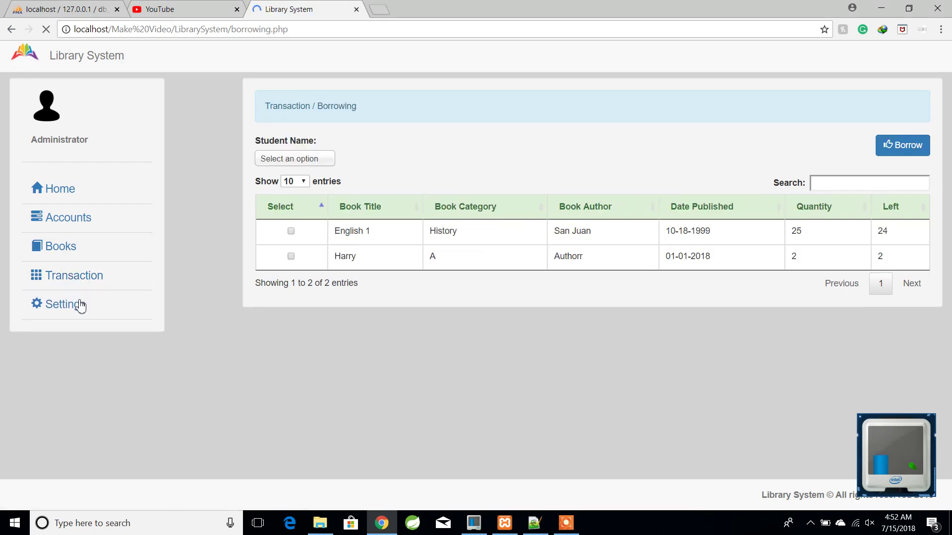
{"action": "left_click", "coordinate": [28, 283]}
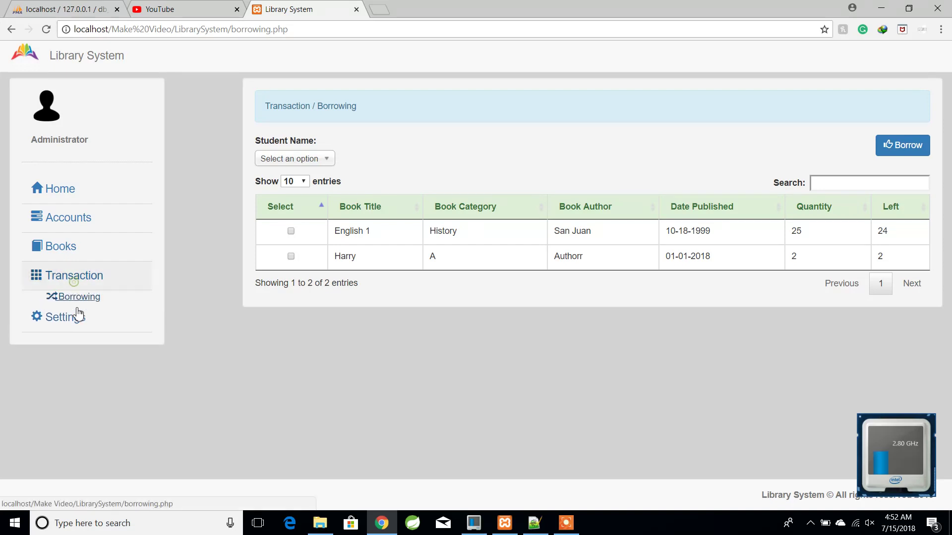
{"action": "left_click", "coordinate": [77, 315]}
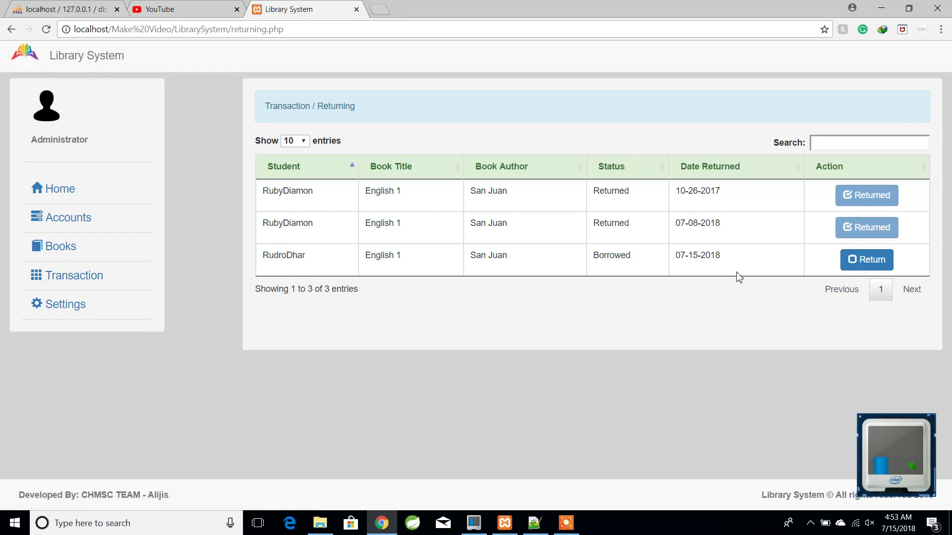
- Return the English 1 copy still marked Borrowed, then view the Books list
{"action": "left_click_drag", "start_coordinate": [317, 258], "coordinate": [259, 258]}
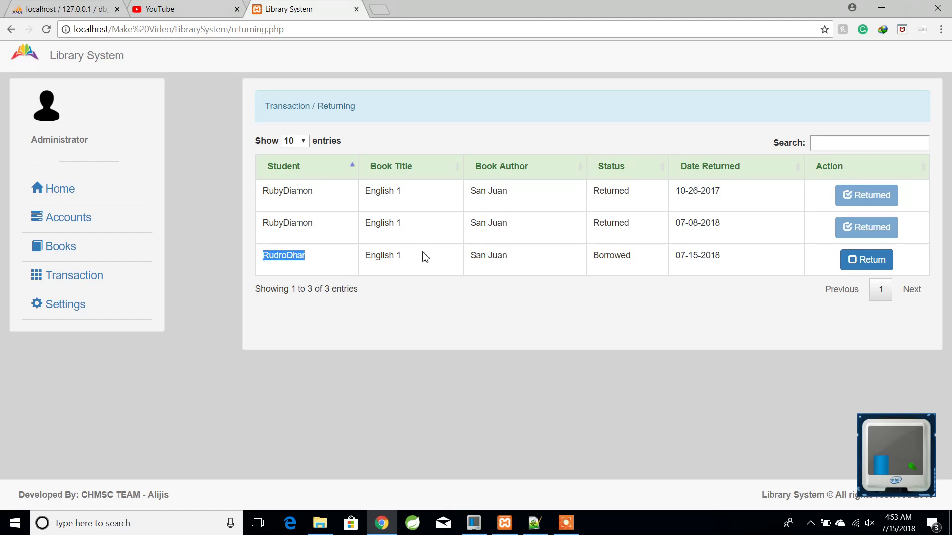
{"action": "left_click_drag", "start_coordinate": [418, 254], "coordinate": [380, 258]}
{"action": "left_click_drag", "start_coordinate": [653, 263], "coordinate": [592, 257]}
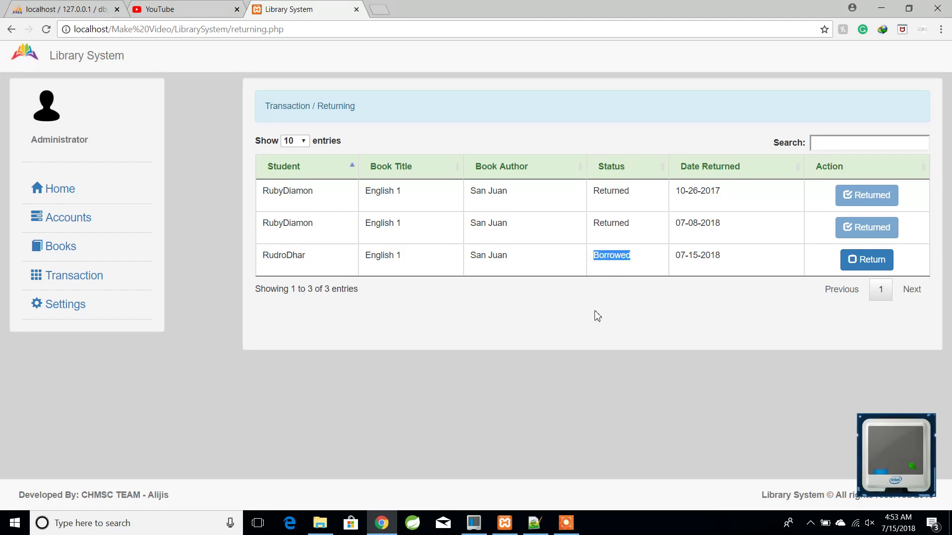
{"action": "left_click", "coordinate": [523, 342]}
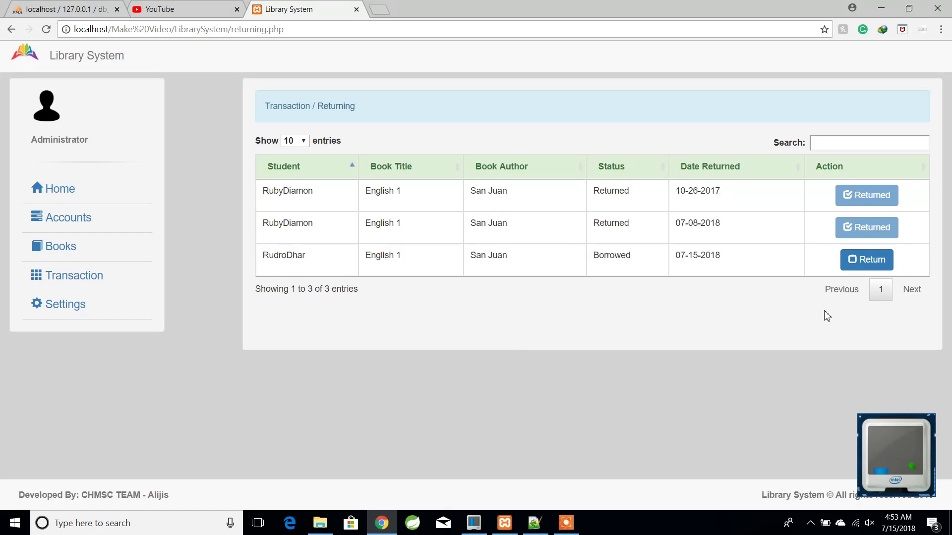
{"action": "left_click", "coordinate": [865, 259]}
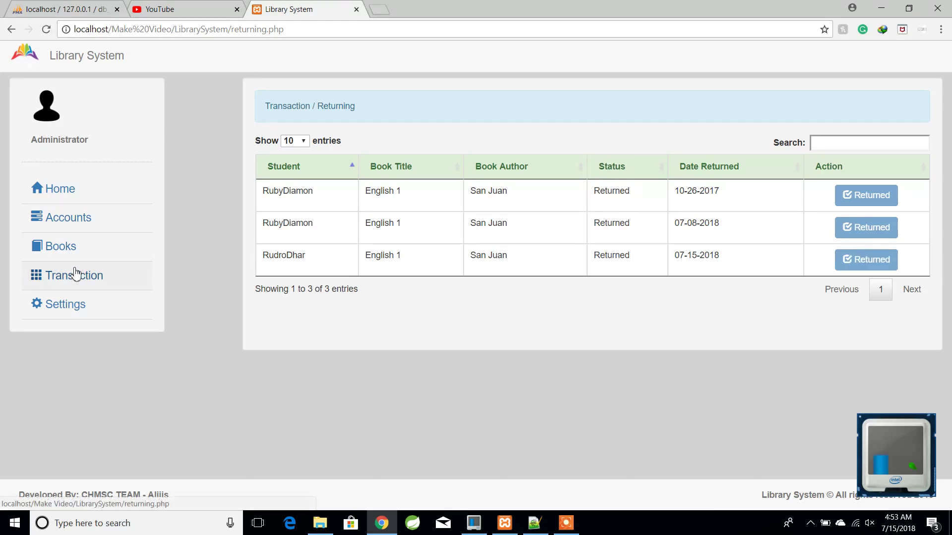
{"action": "left_click", "coordinate": [65, 253]}
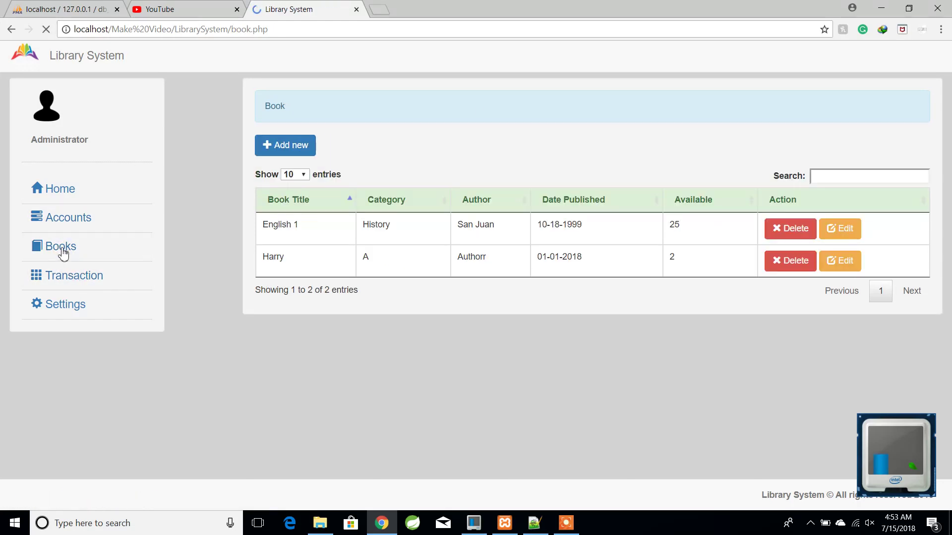
- Review the Borrowing page, including the Harry book loan
{"action": "left_click", "coordinate": [74, 274]}
{"action": "left_click", "coordinate": [73, 296]}
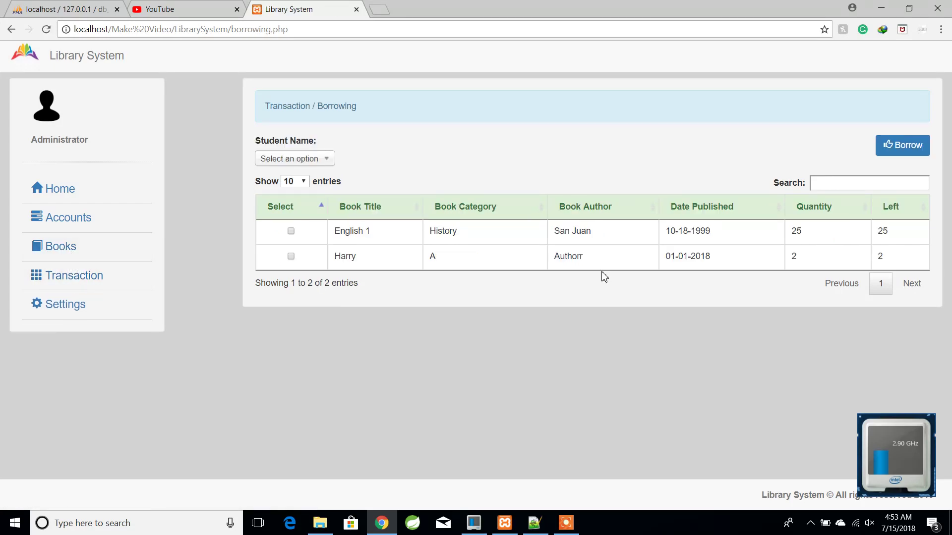
{"action": "double_click", "coordinate": [372, 260]}
{"action": "left_click", "coordinate": [400, 260]}
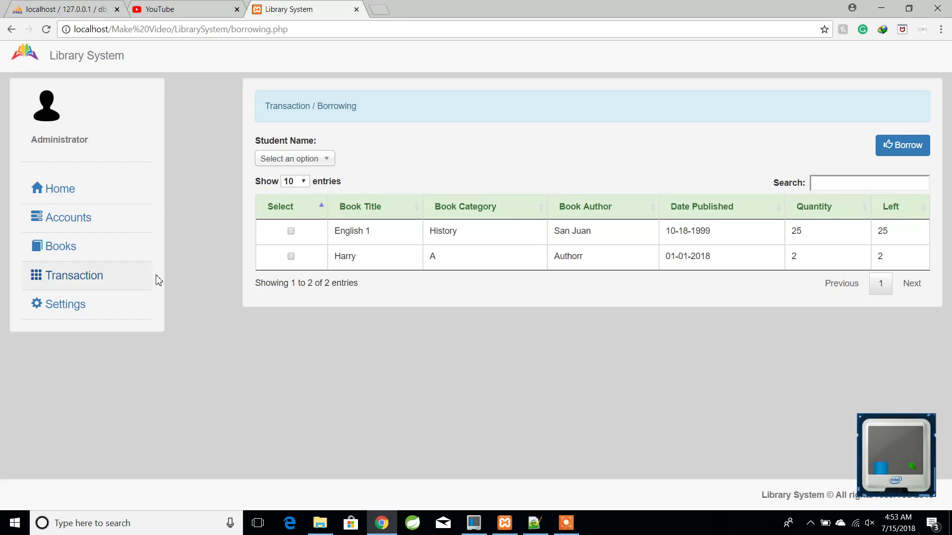
- Log out of the administrator account and return to the library home page
{"action": "left_click", "coordinate": [60, 311]}
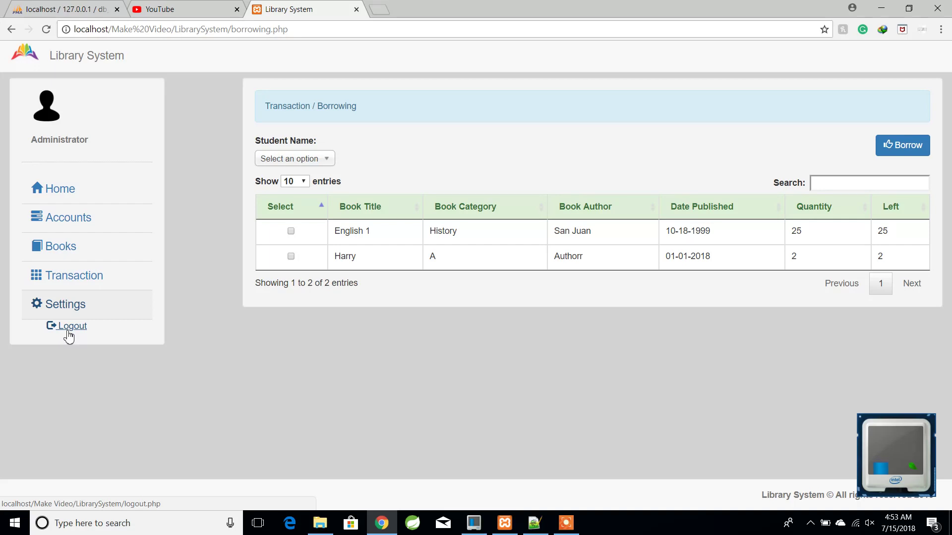
{"action": "left_click", "coordinate": [68, 333]}
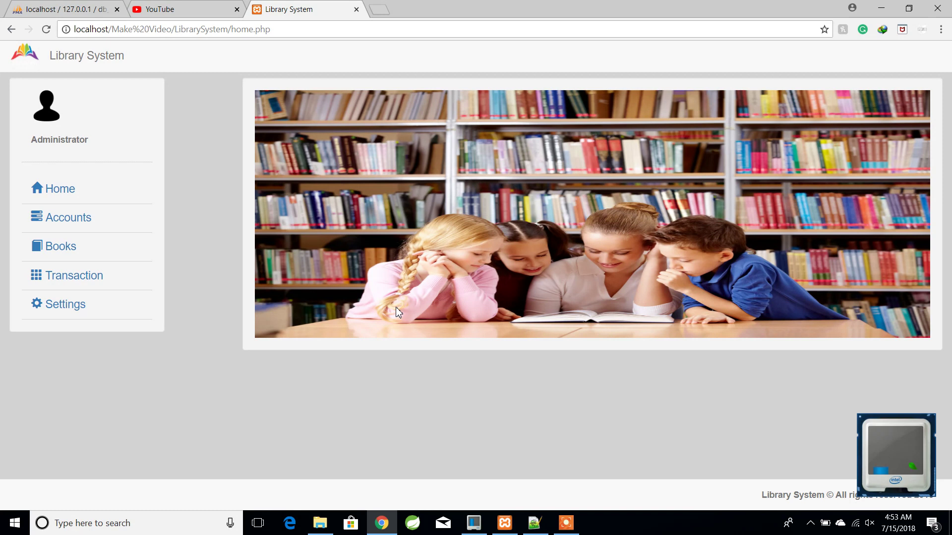
{"action": "left_click", "coordinate": [71, 193]}
{"action": "left_click", "coordinate": [69, 306]}
{"action": "left_click", "coordinate": [65, 329]}
{"action": "left_click", "coordinate": [535, 523]}
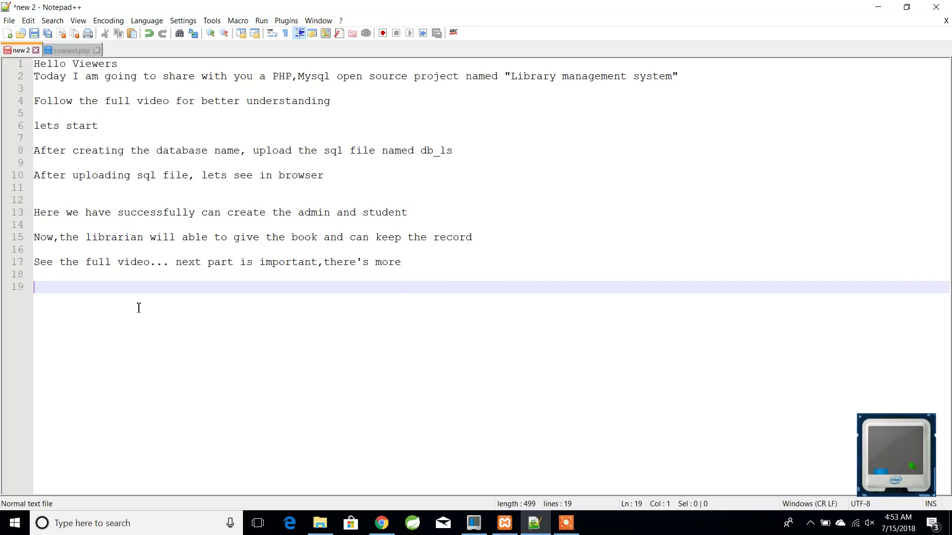
- Type 'Thanks for seeing the video.' and 'I have included the source code in description'
{"action": "type", "text": "Thanks for seeing the video."}
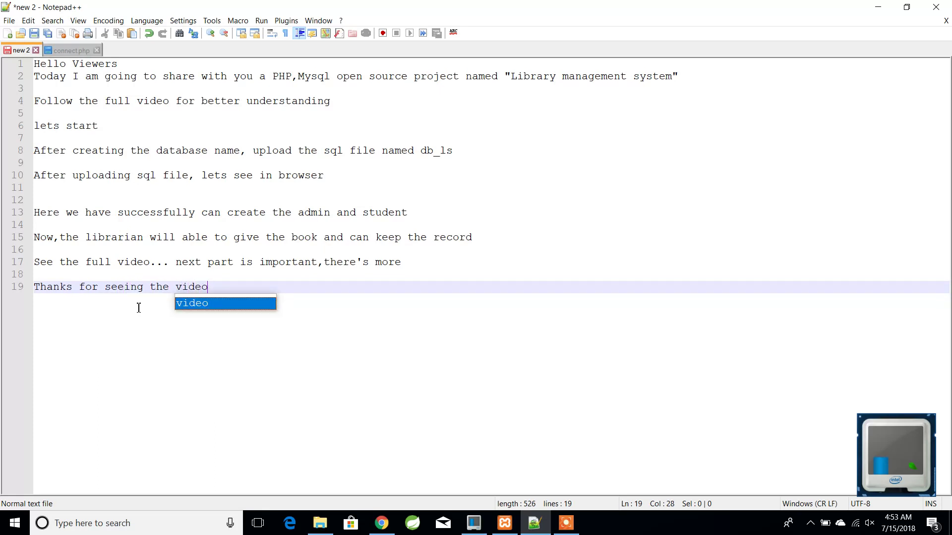
{"action": "key", "text": "Return"}
{"action": "key", "text": "Return"}
{"action": "type", "text": "I have "}
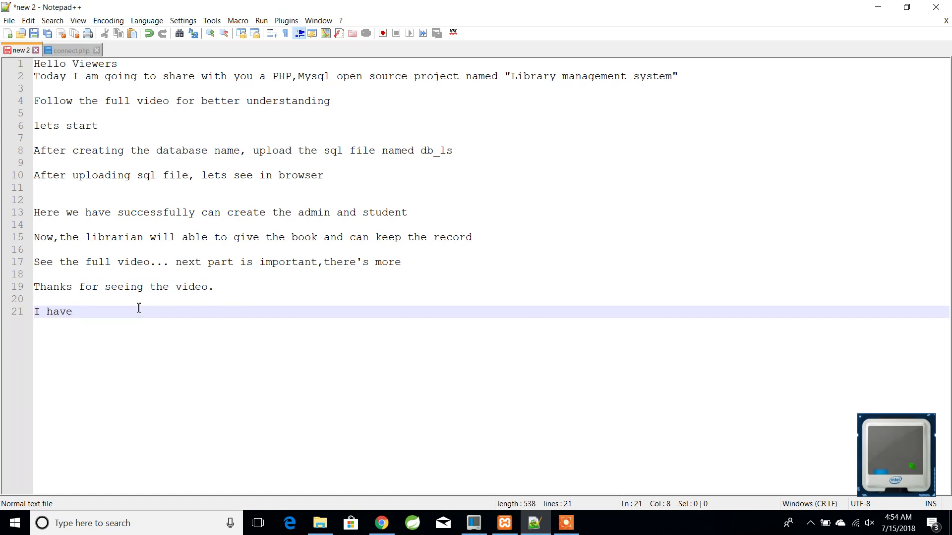
{"action": "type", "text": "included the s"}
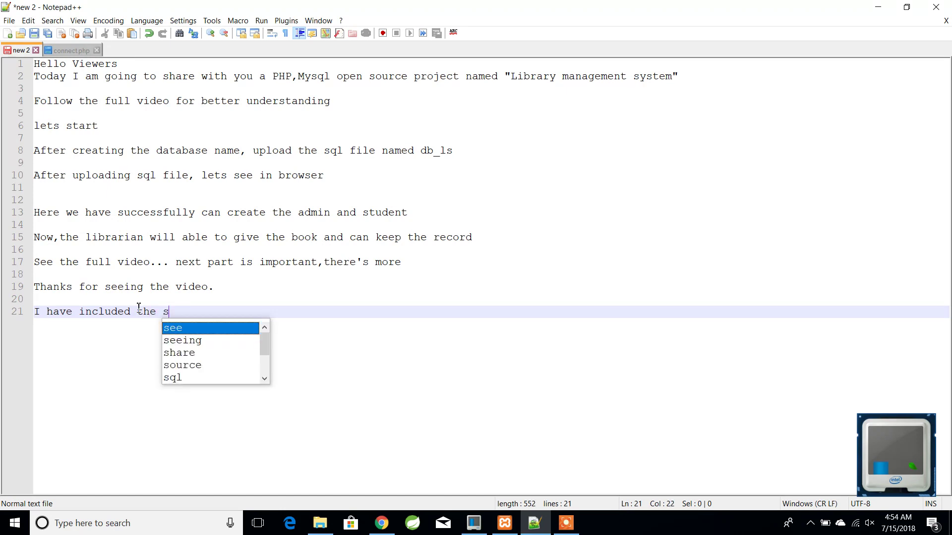
{"action": "type", "text": "ource code in de"}
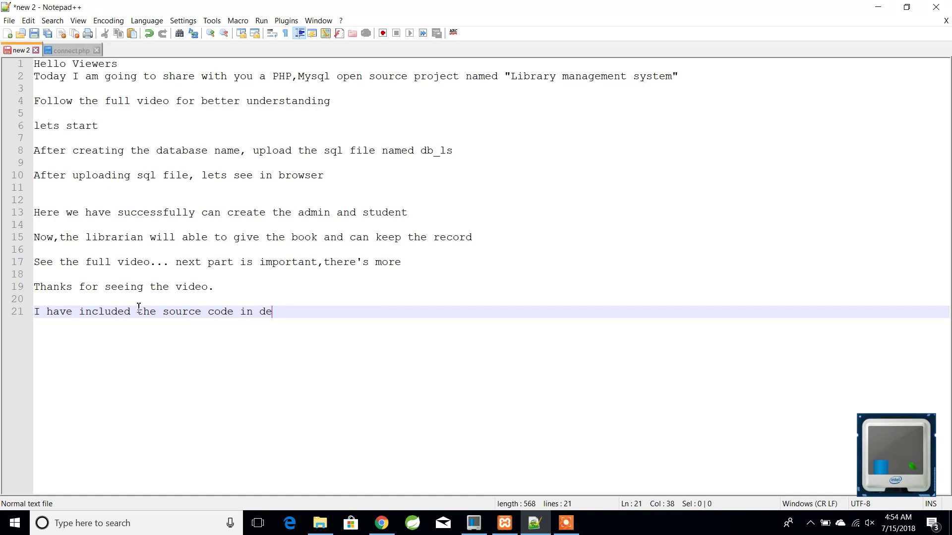
{"action": "type", "text": "scription"}
{"action": "key", "text": "Return"}
{"action": "key", "text": "Return"}
- Add lines inviting comments on confusion, asking to subscribe for the latest project, and 'Thanks'
{"action": "type", "text": "If any confusion, please"}
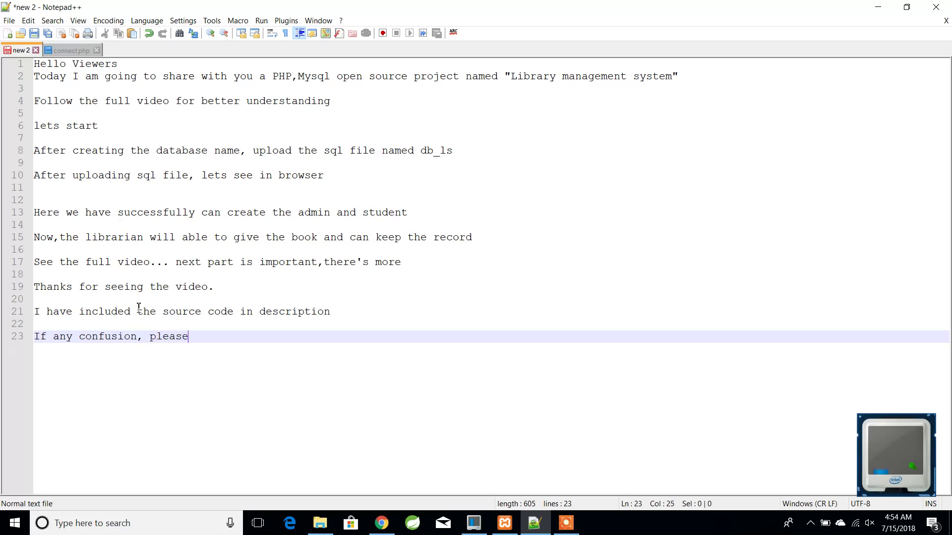
{"action": "type", "text": " comment"}
{"action": "key", "text": "Return"}
{"action": "key", "text": "Return"}
{"action": "type", "text": "A"}
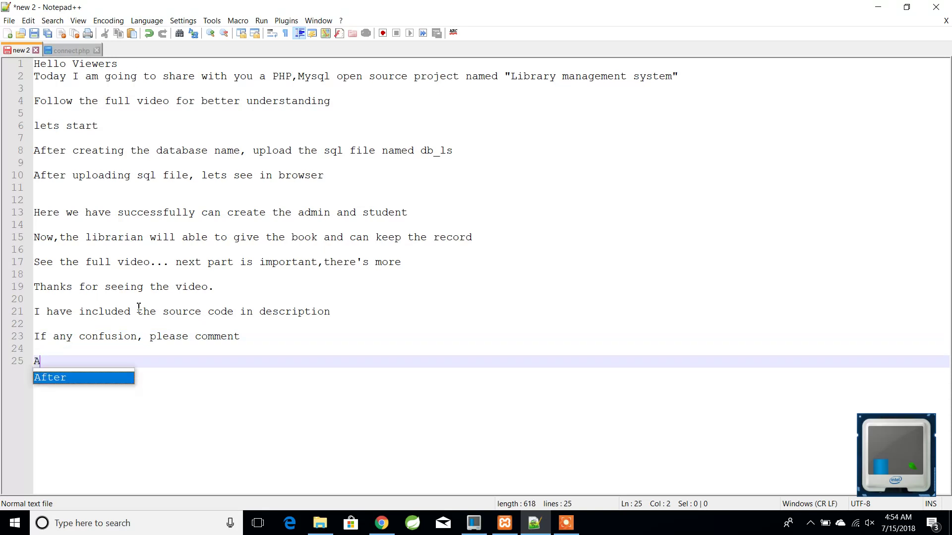
{"action": "type", "text": "nd please "}
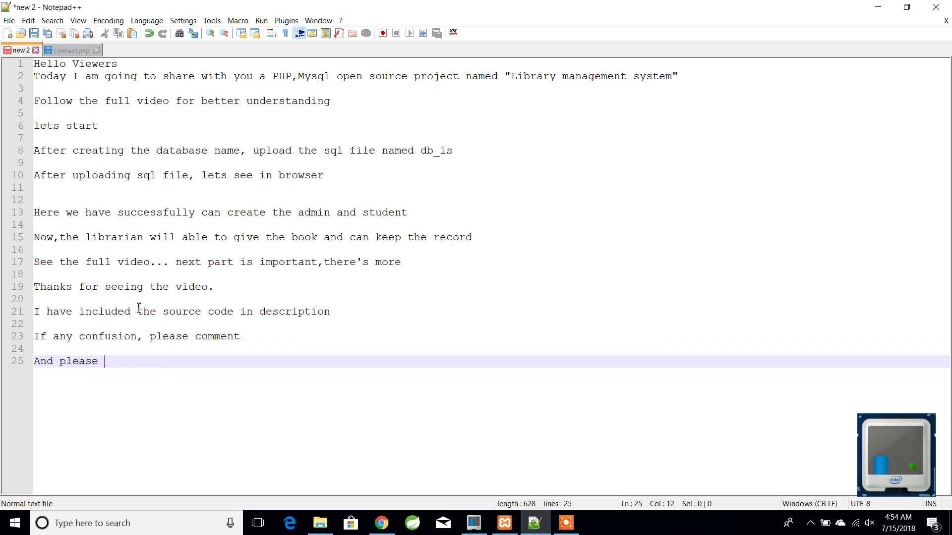
{"action": "type", "text": "subscribe our channel"}
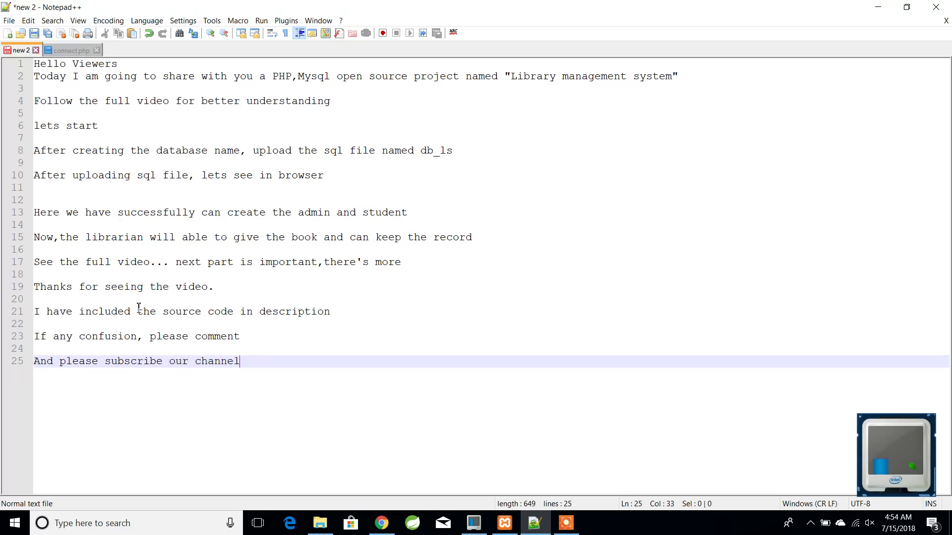
{"action": "type", "text": " and get latest project"}
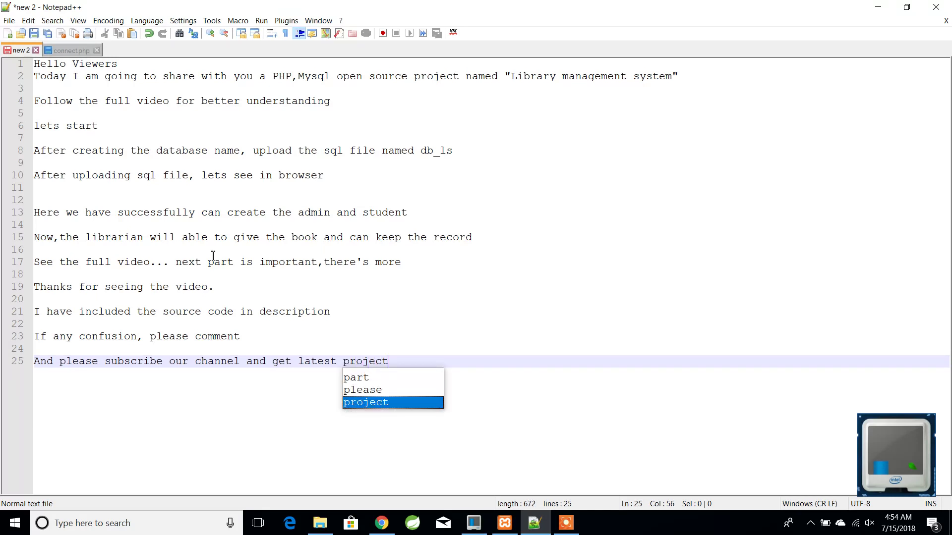
{"action": "key", "text": "Escape"}
{"action": "key", "text": "Return"}
{"action": "key", "text": "Return"}
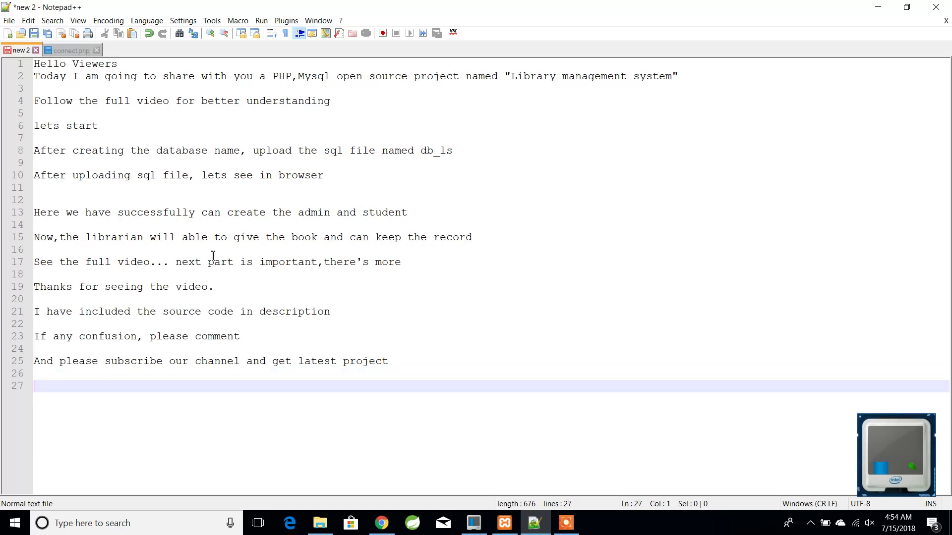
{"action": "type", "text": "Thanks"}
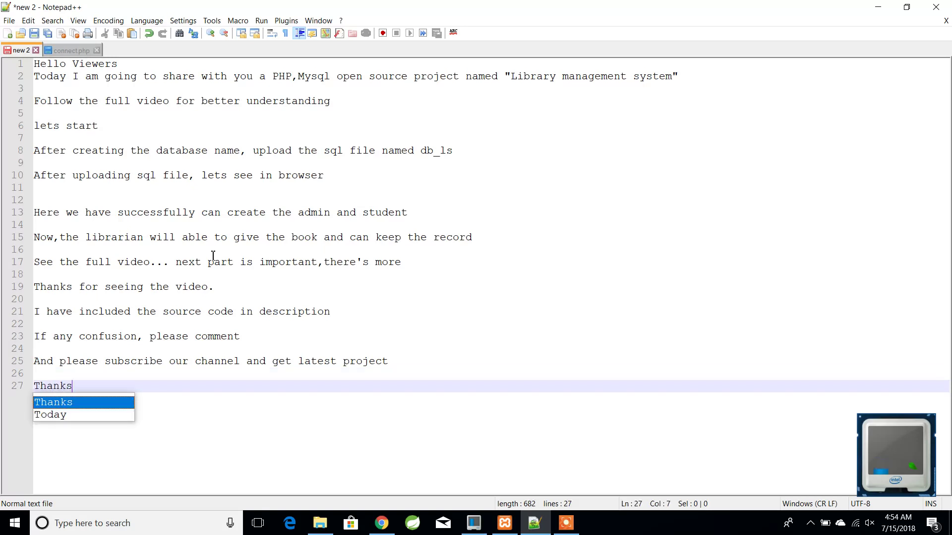